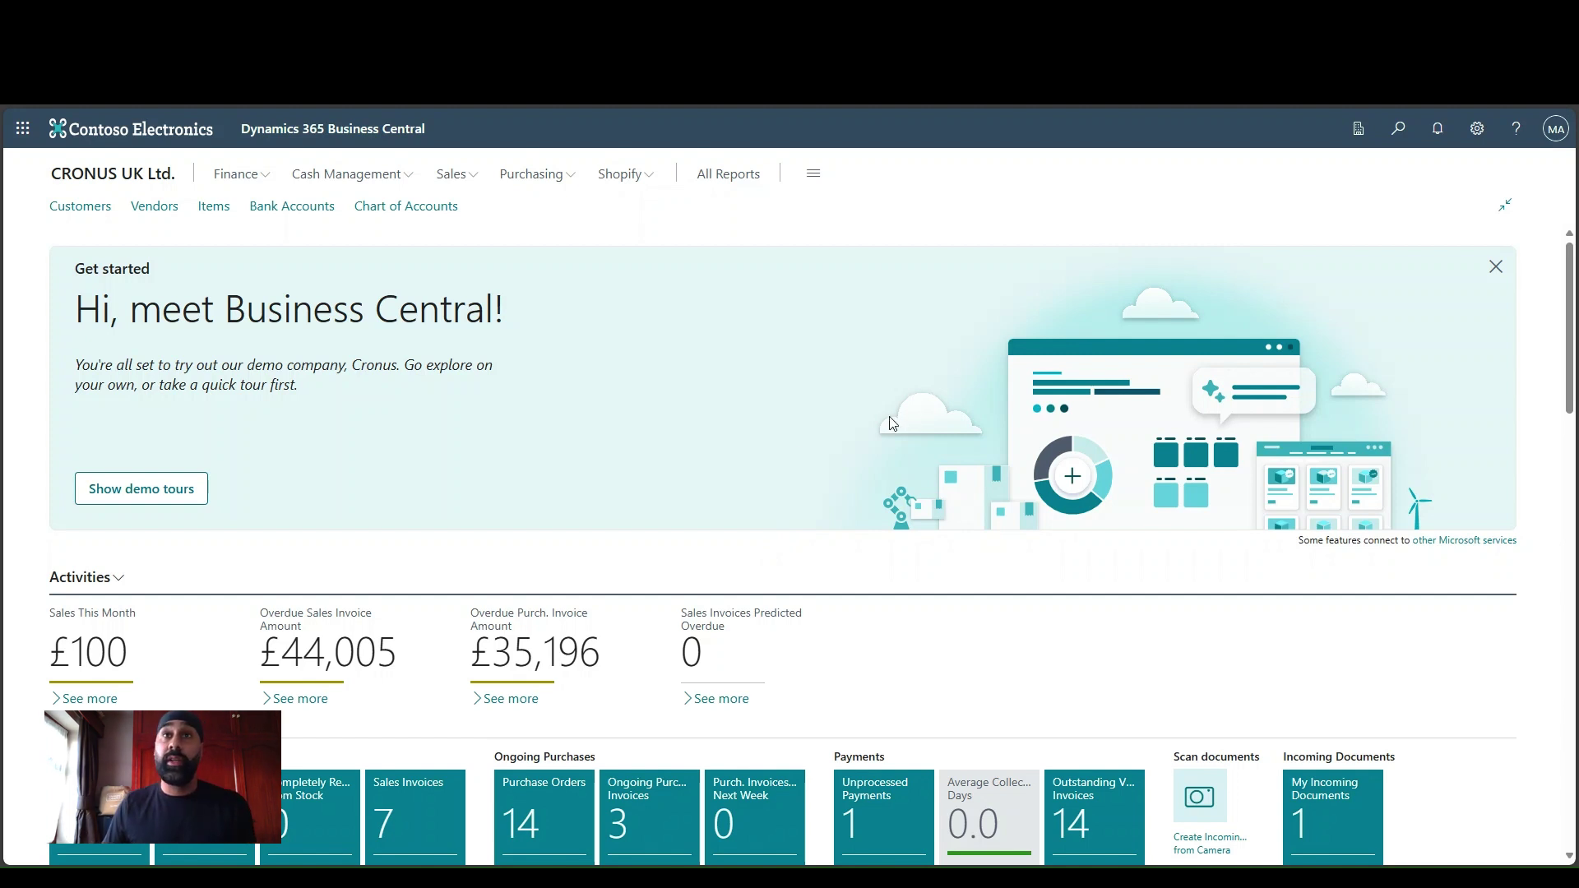
Open My Settings and confirm the current role is Business Manager Evaluation.
left_click(1479, 135)
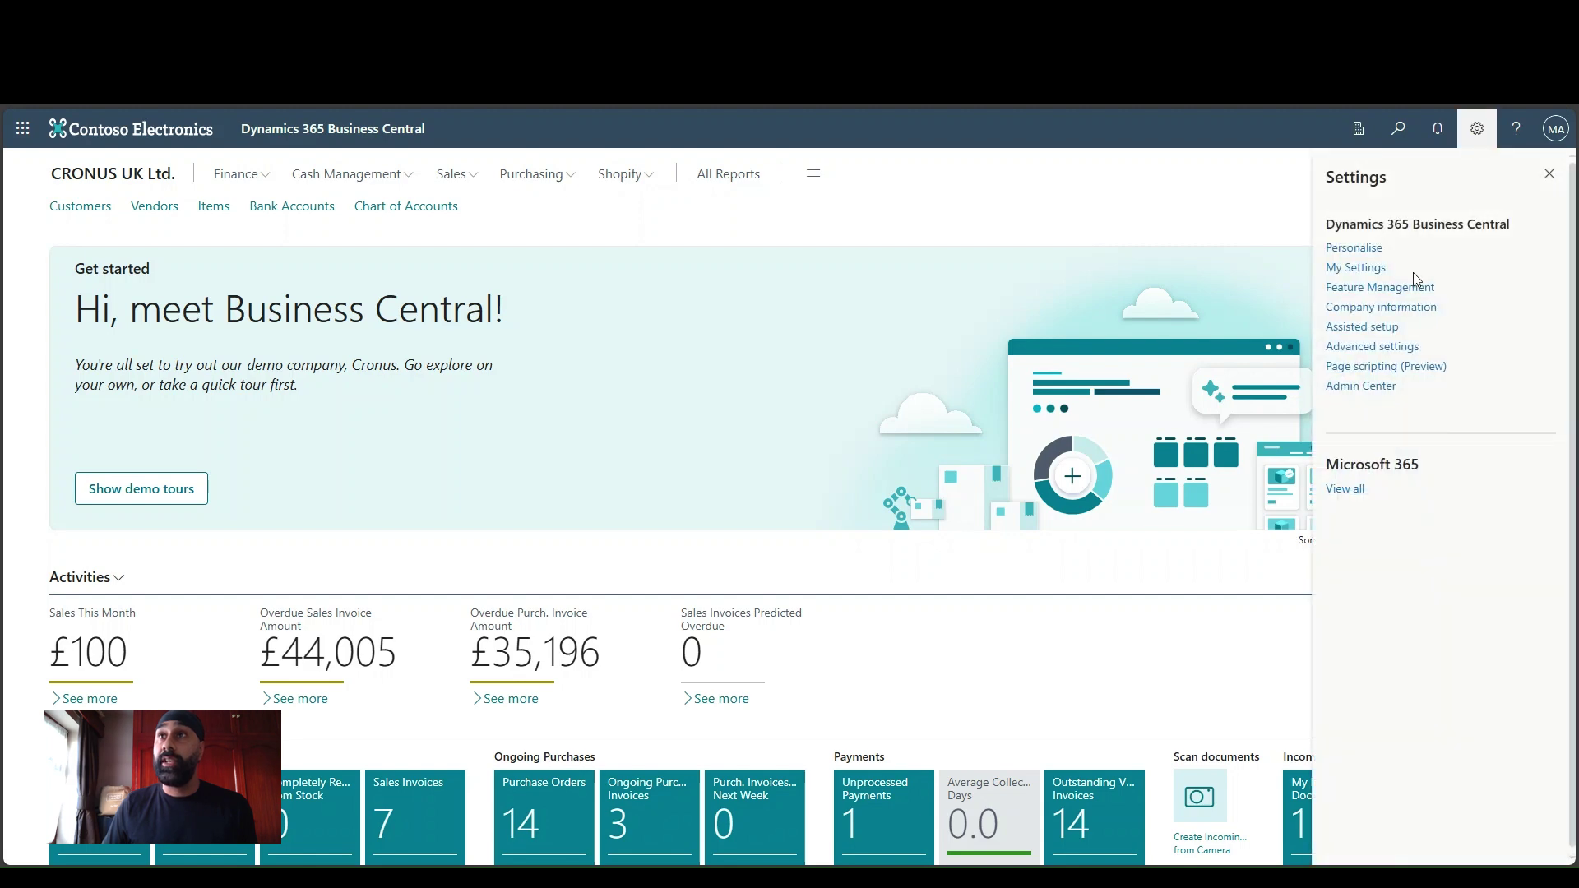
left_click(1371, 276)
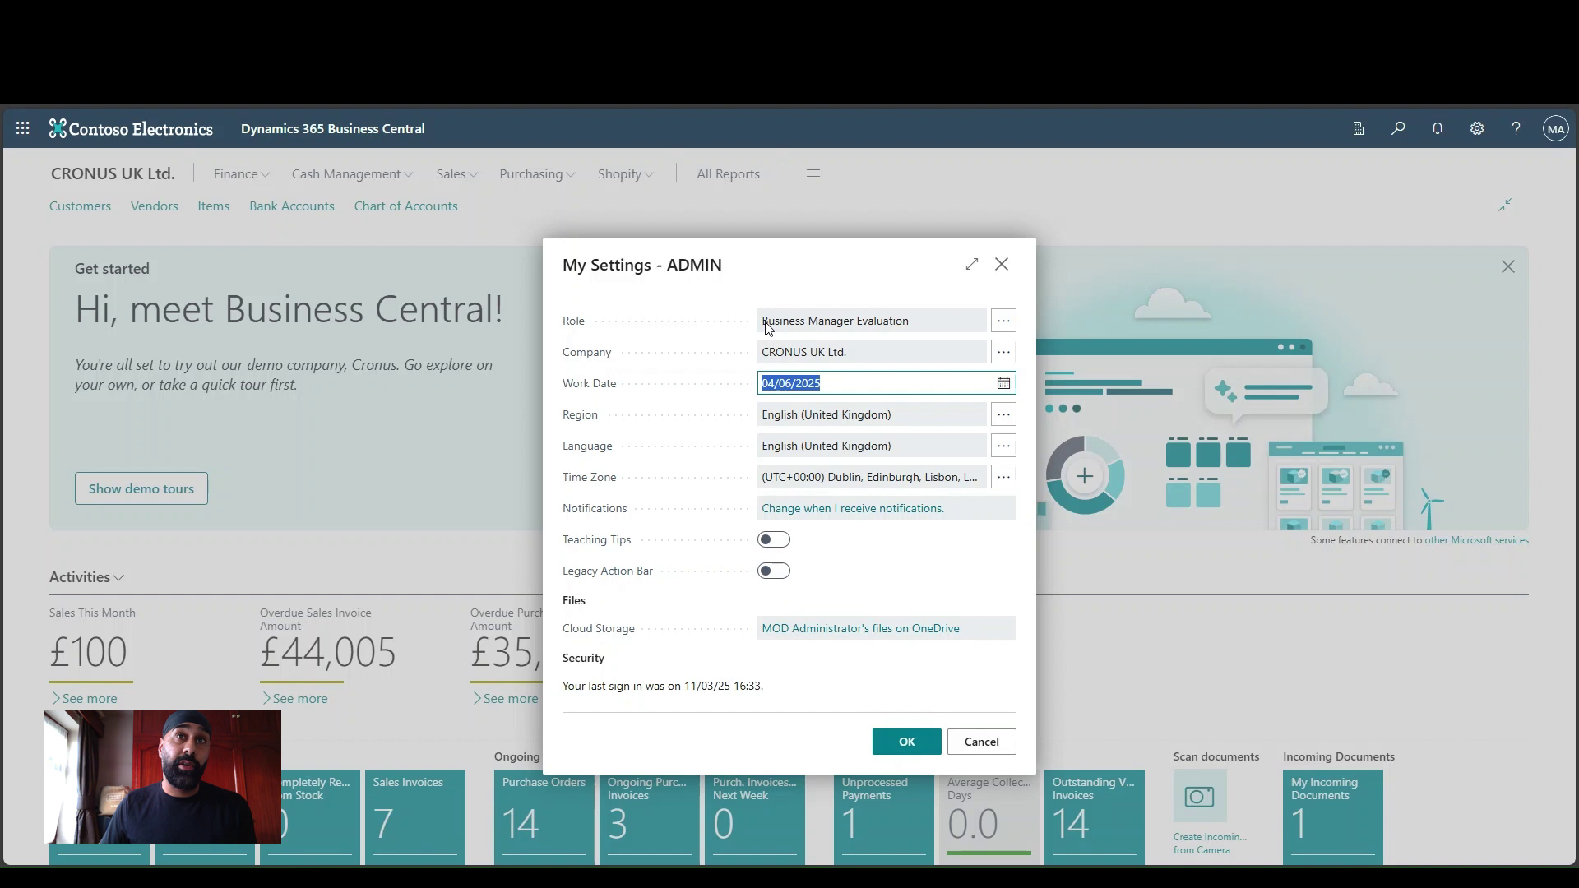
left_click_drag(763, 327, 919, 330)
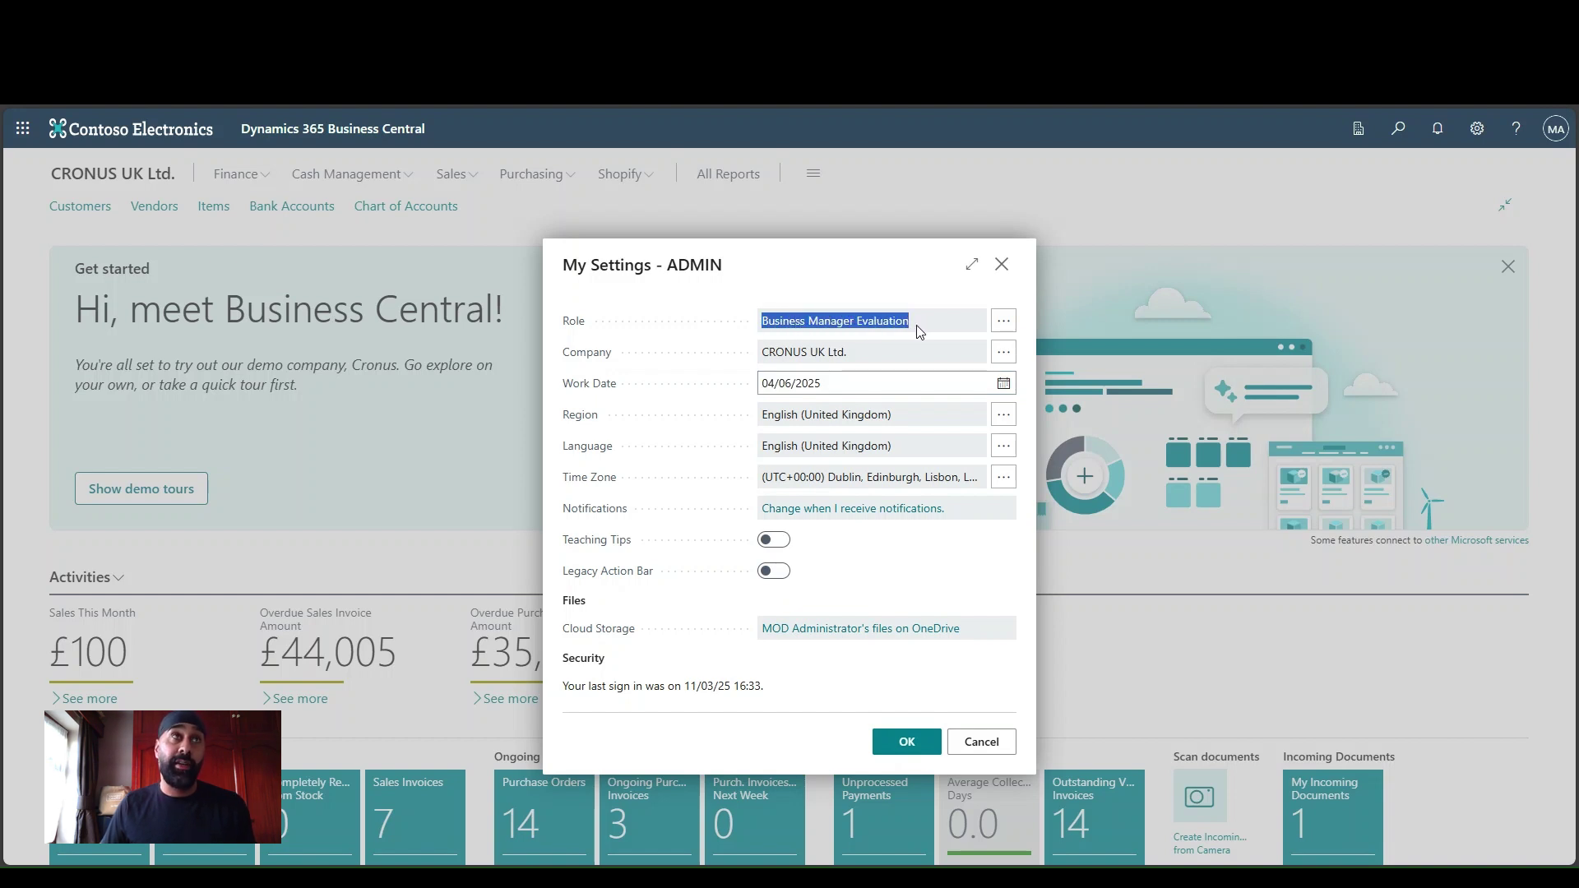
left_click(915, 330)
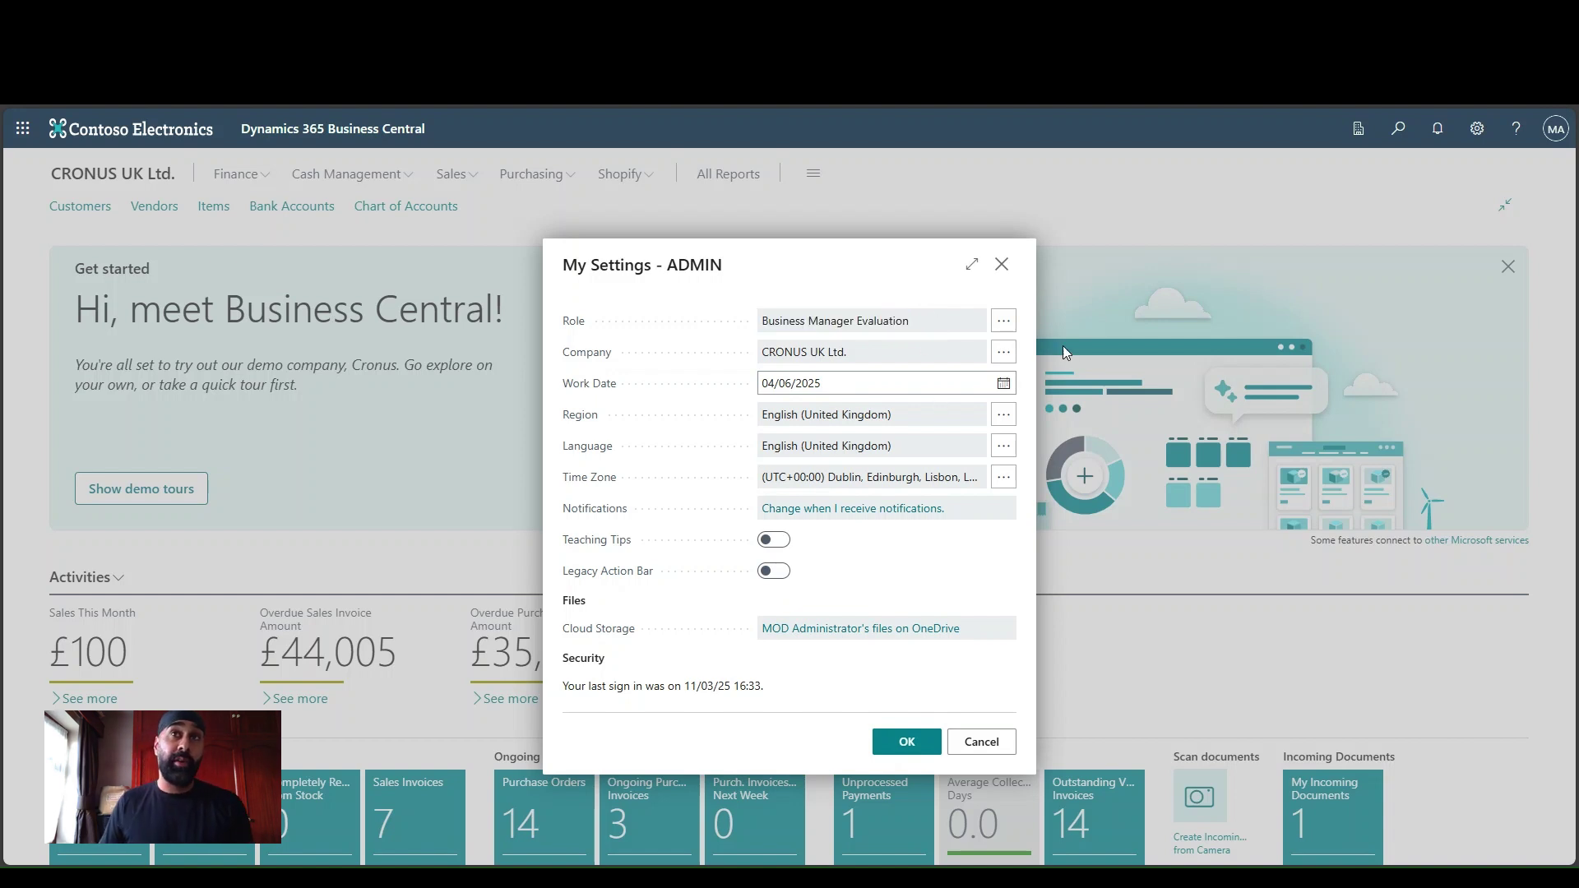
Set customer 10000 Adatum Corporation's Credit Limit (LCY) to 1,000, then close the card.
key("Escape")
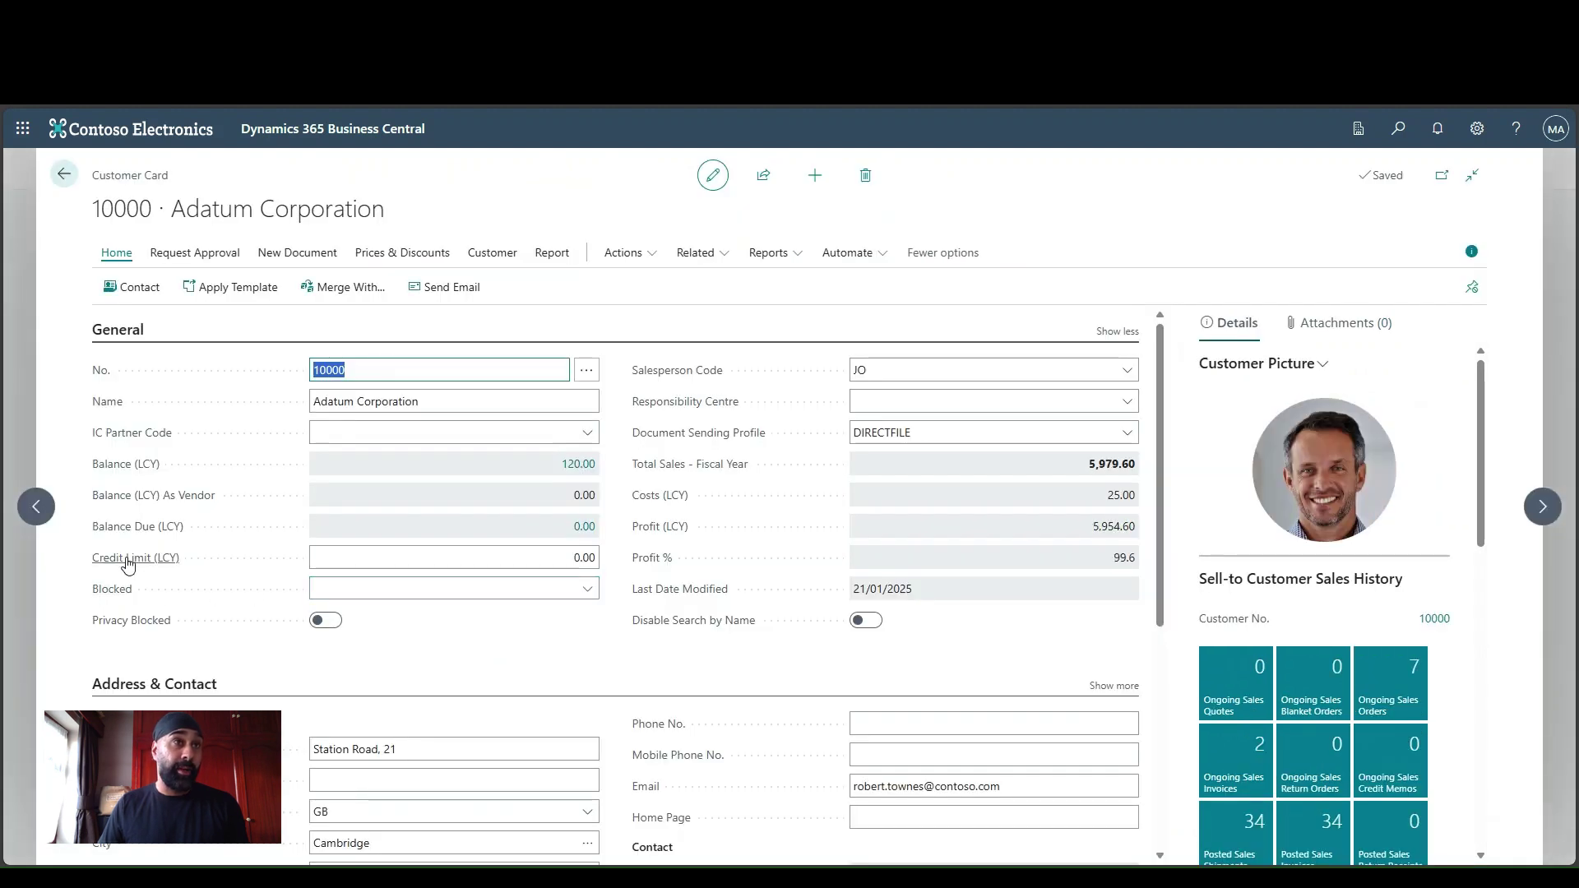
mouse_move(125, 566)
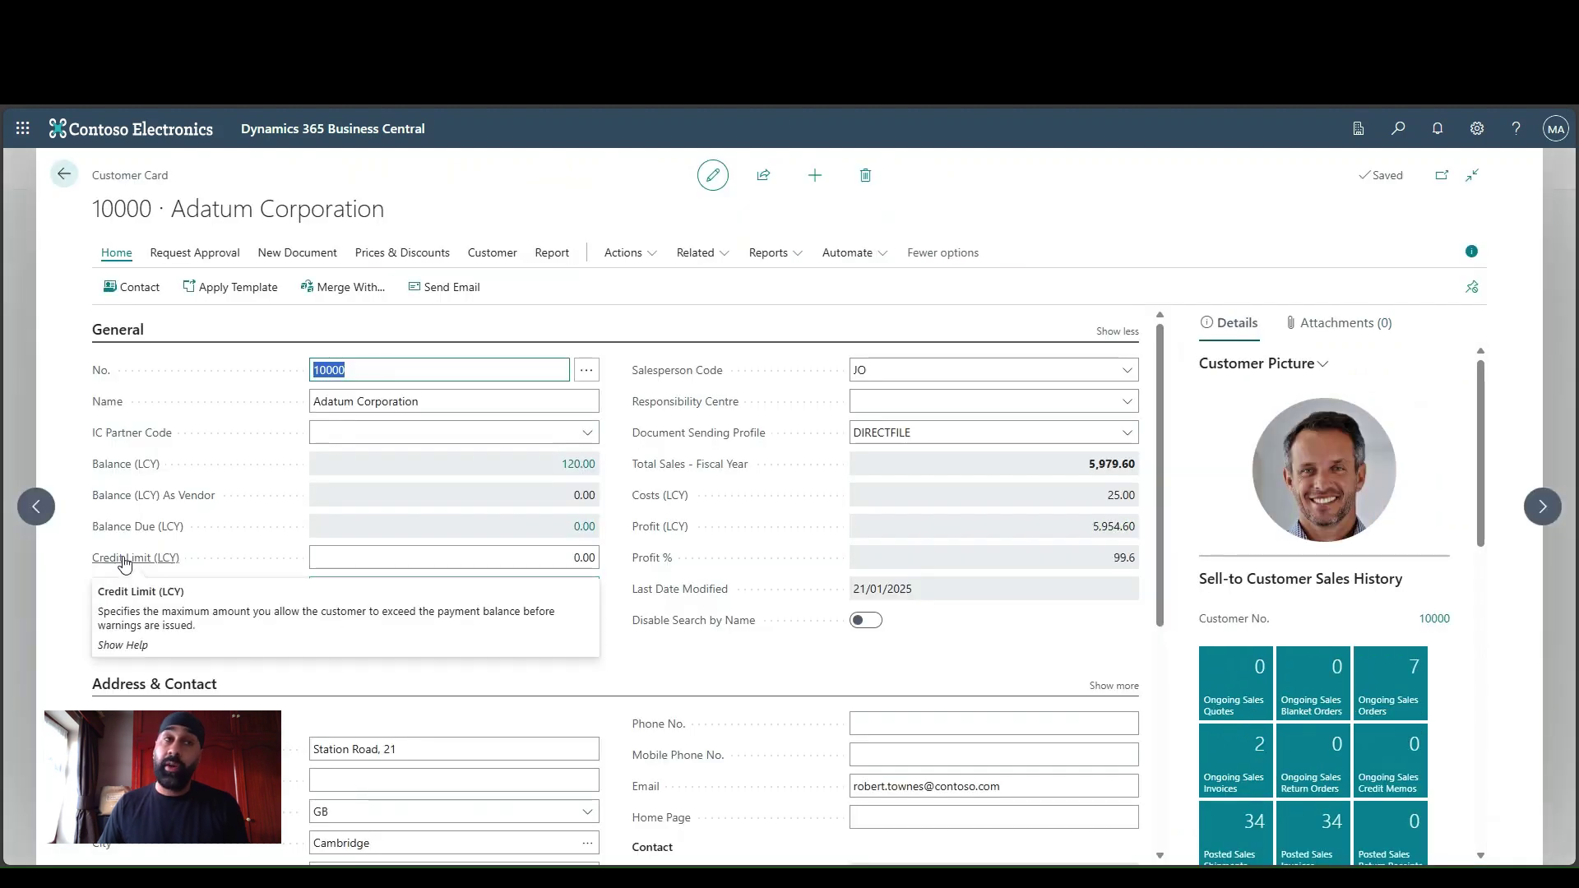
left_click(526, 559)
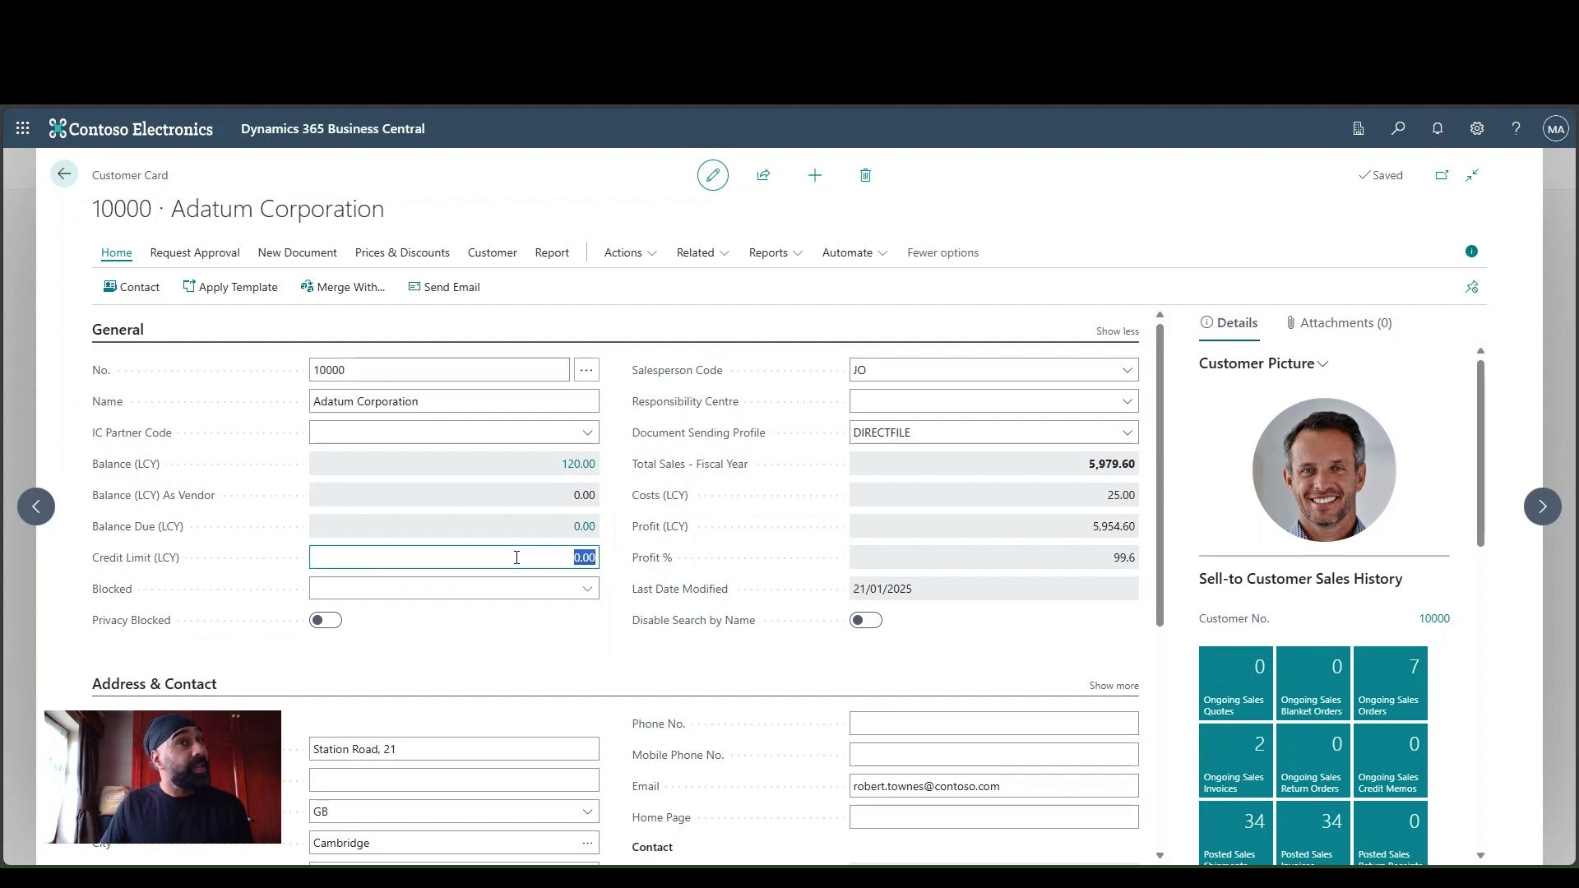
left_click_drag(621, 558, 613, 555)
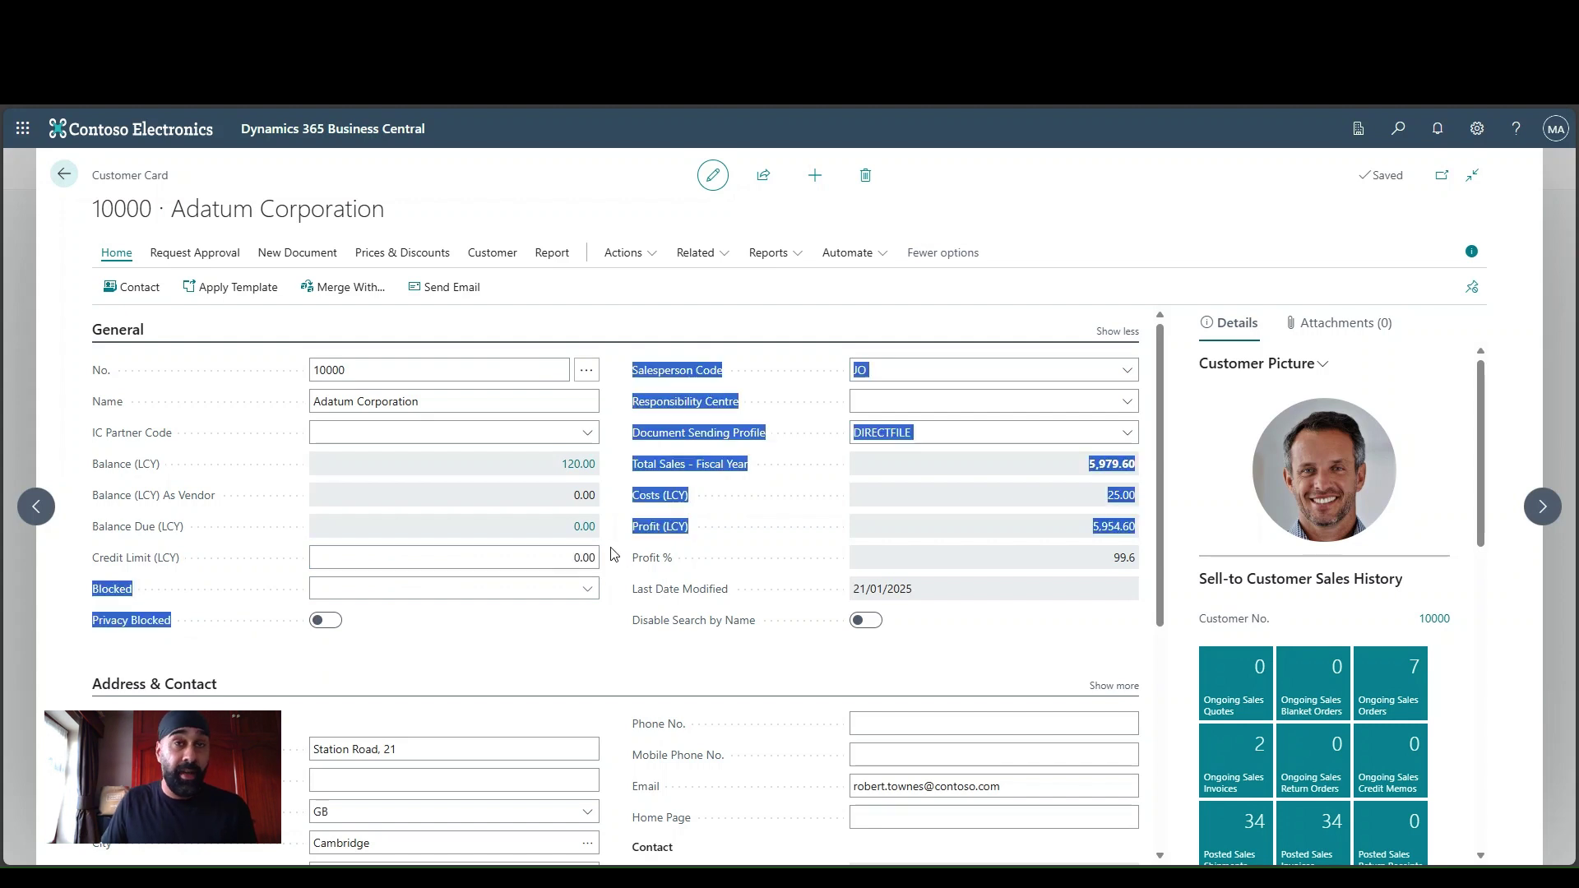
left_click(614, 556)
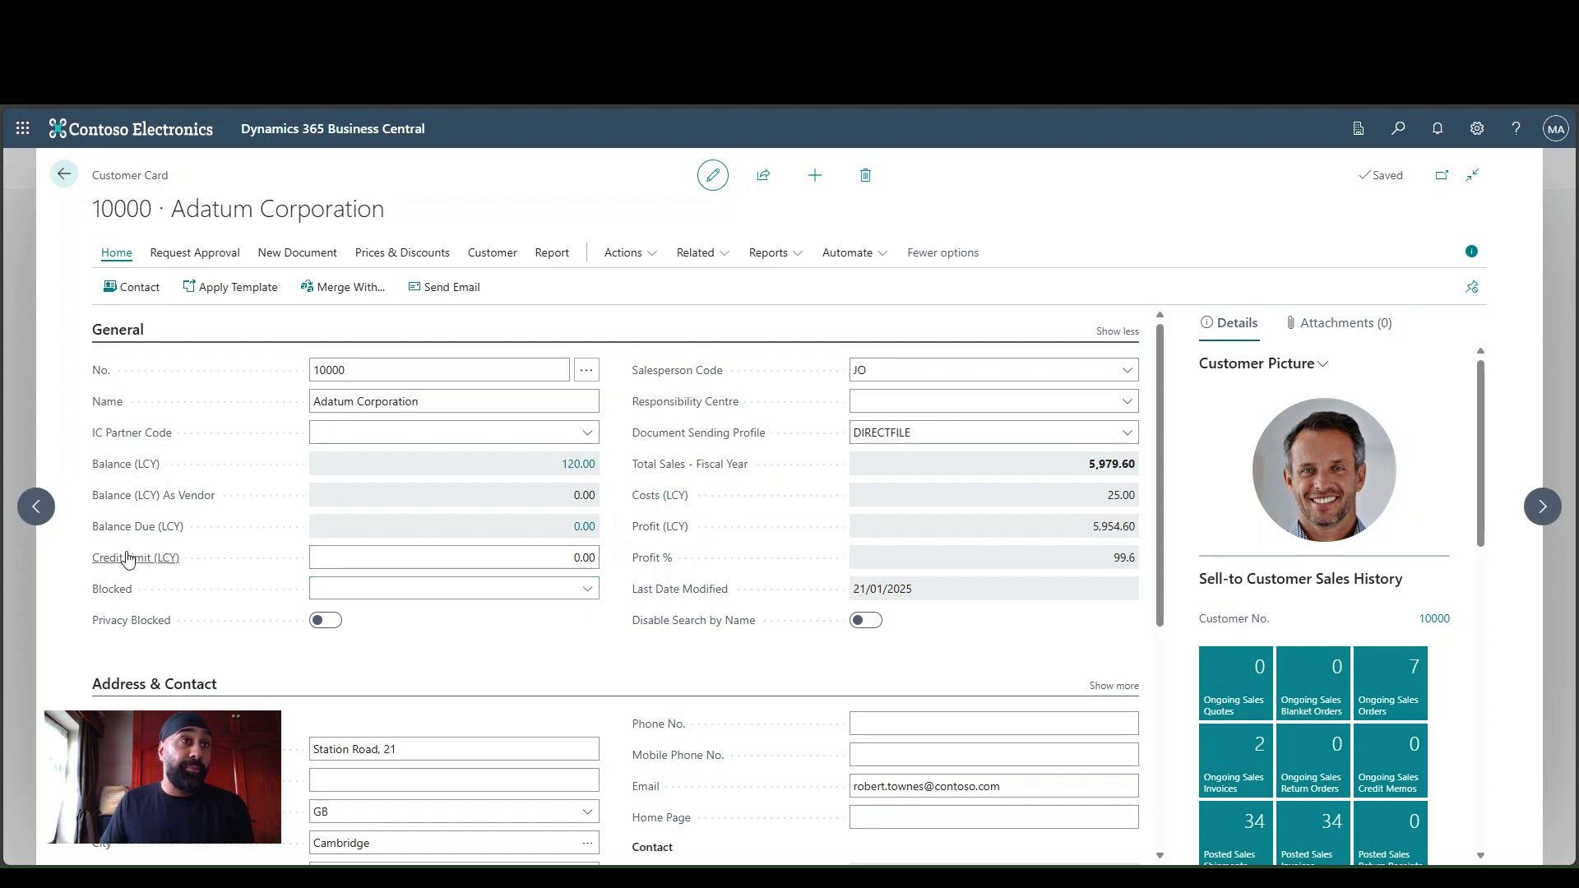
left_click(566, 559)
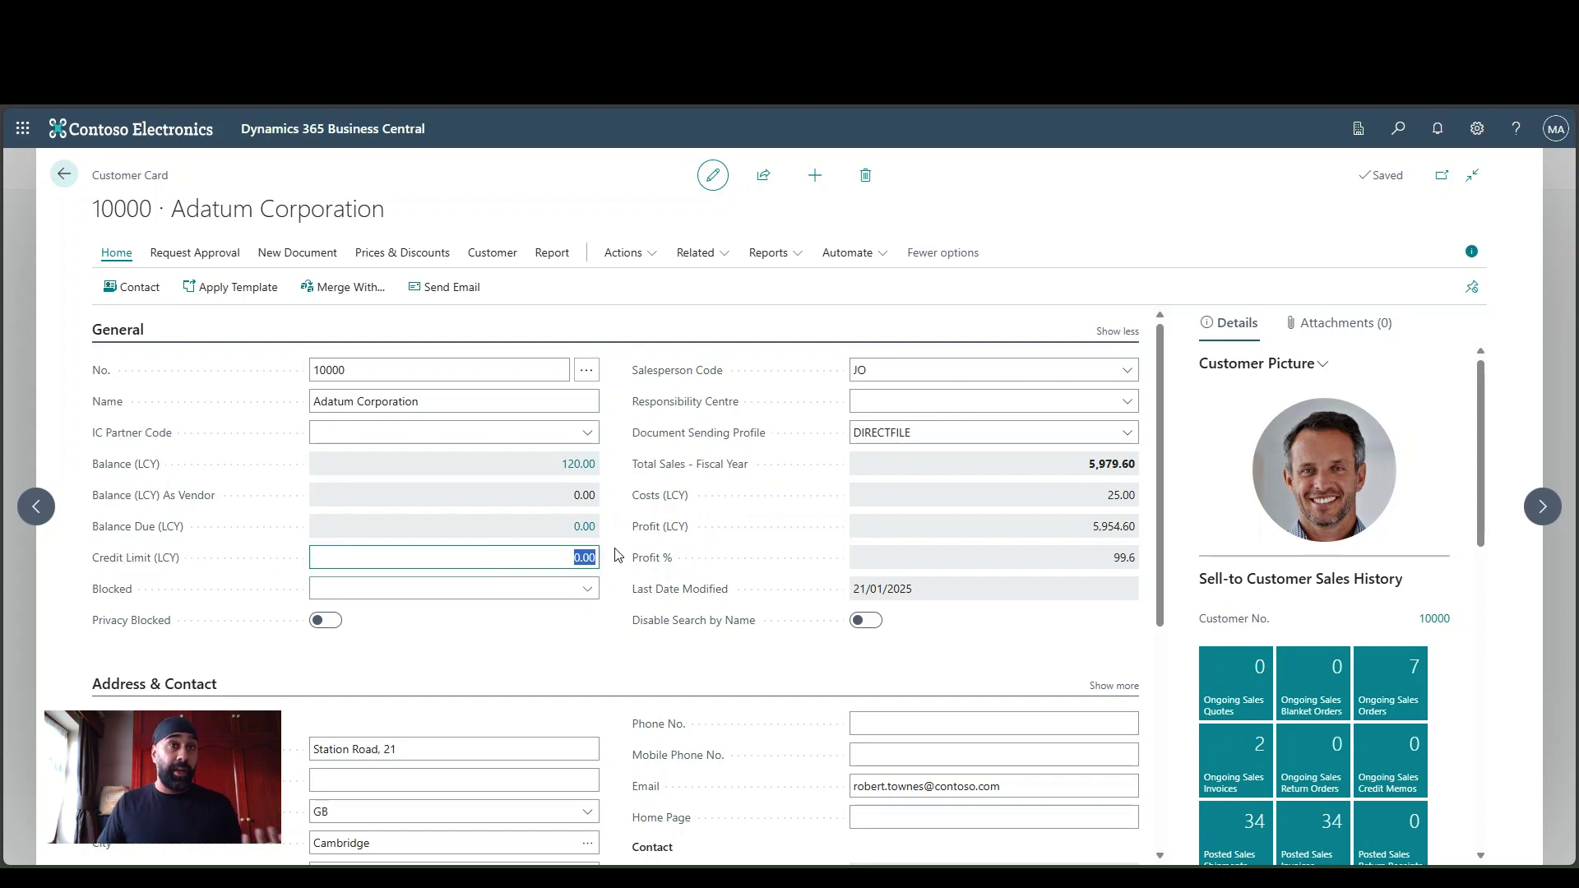
type("1,00")
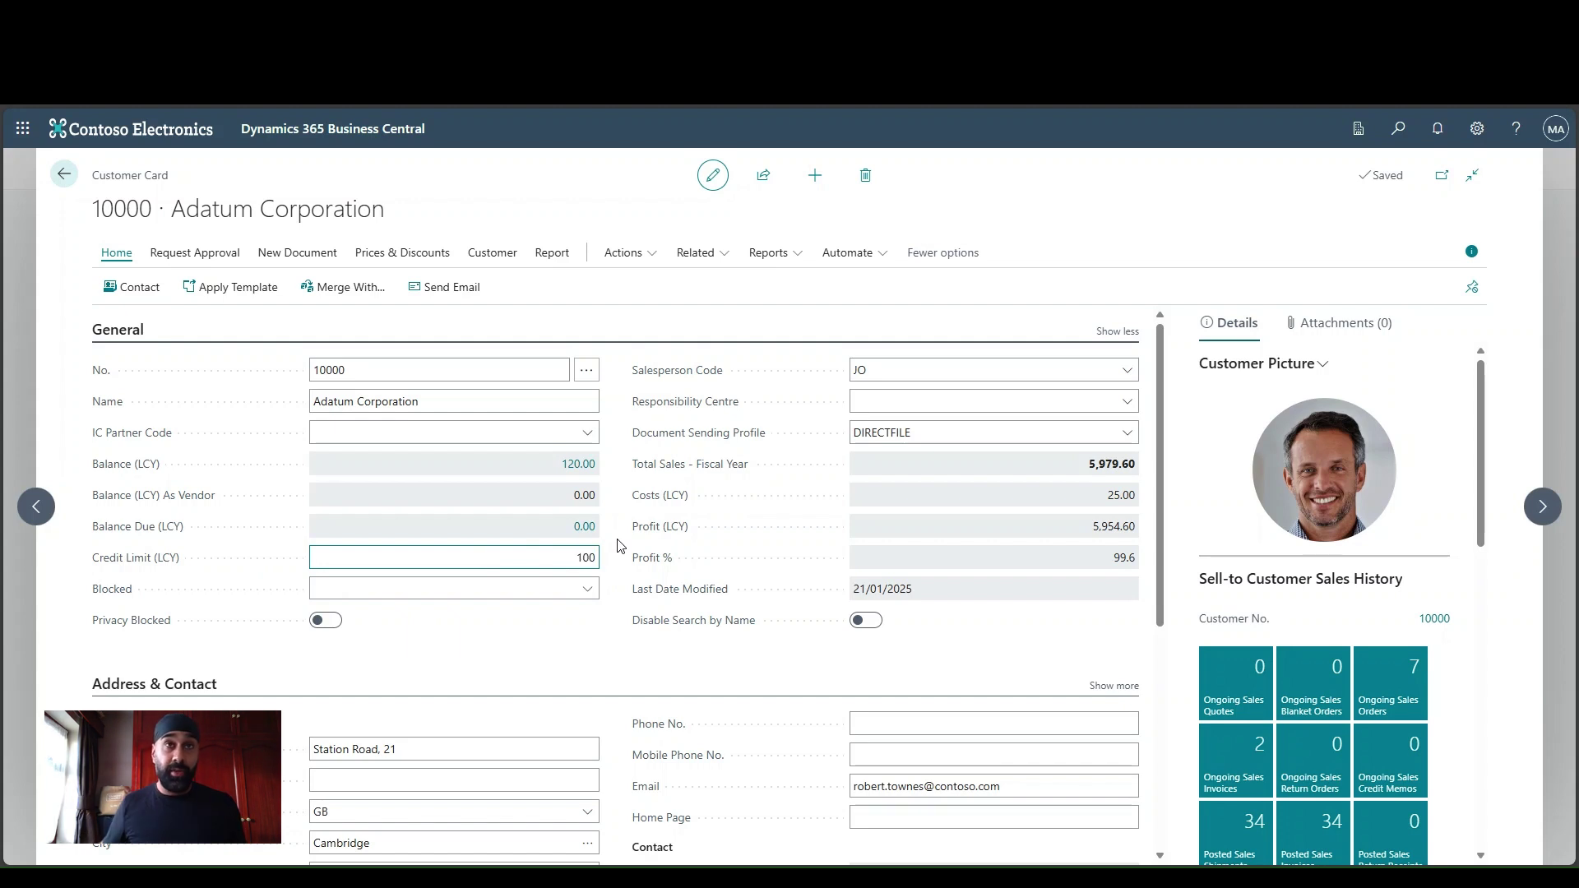
type("0")
key("Tab")
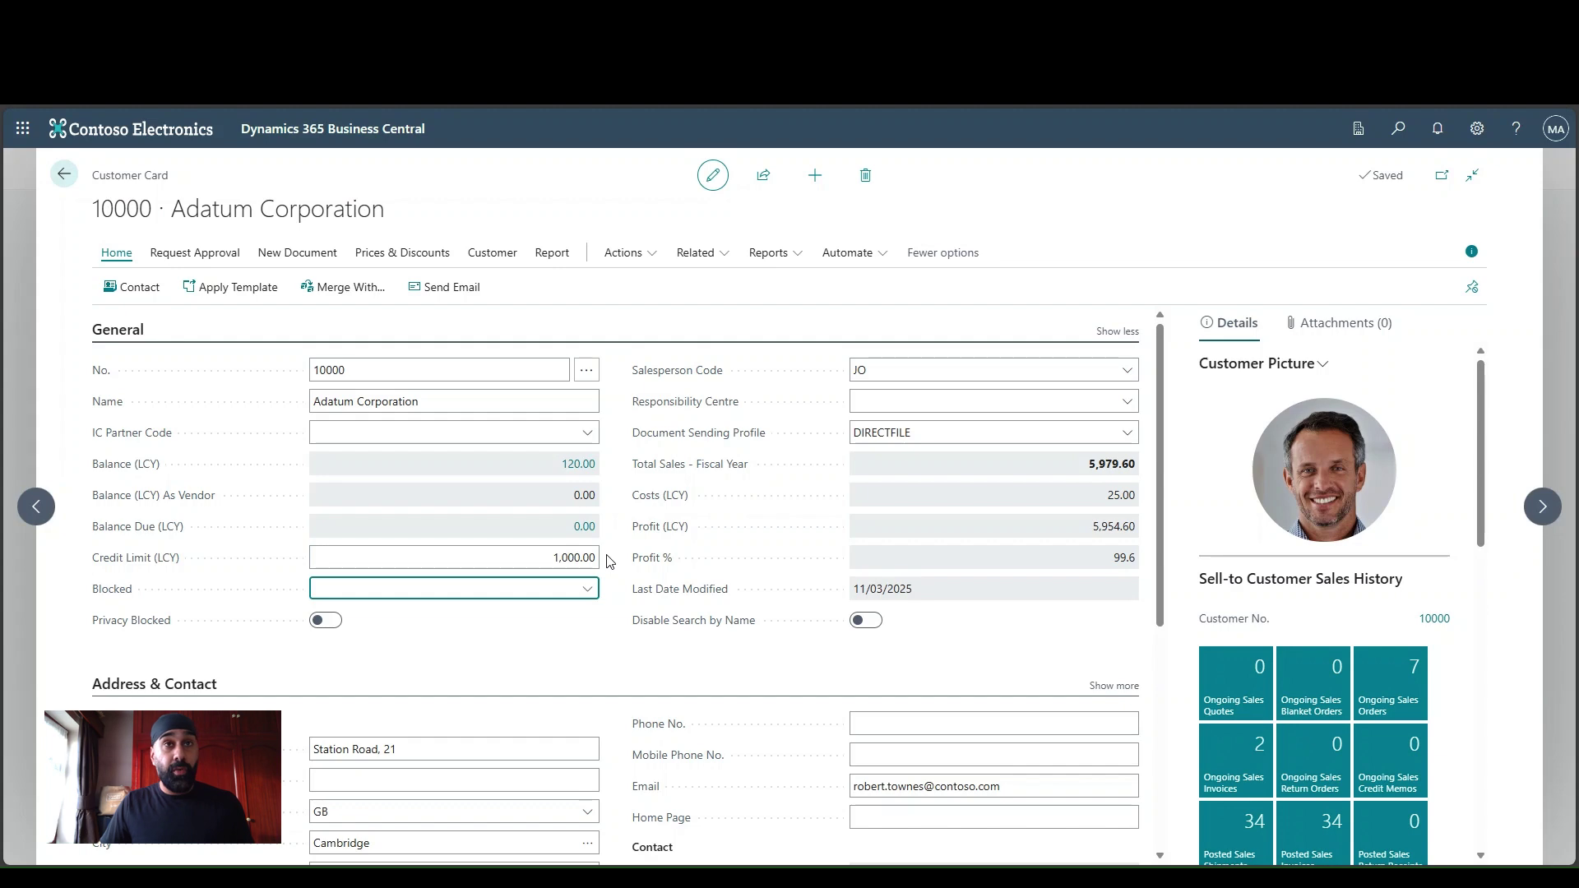
key("Escape")
key("Escape")
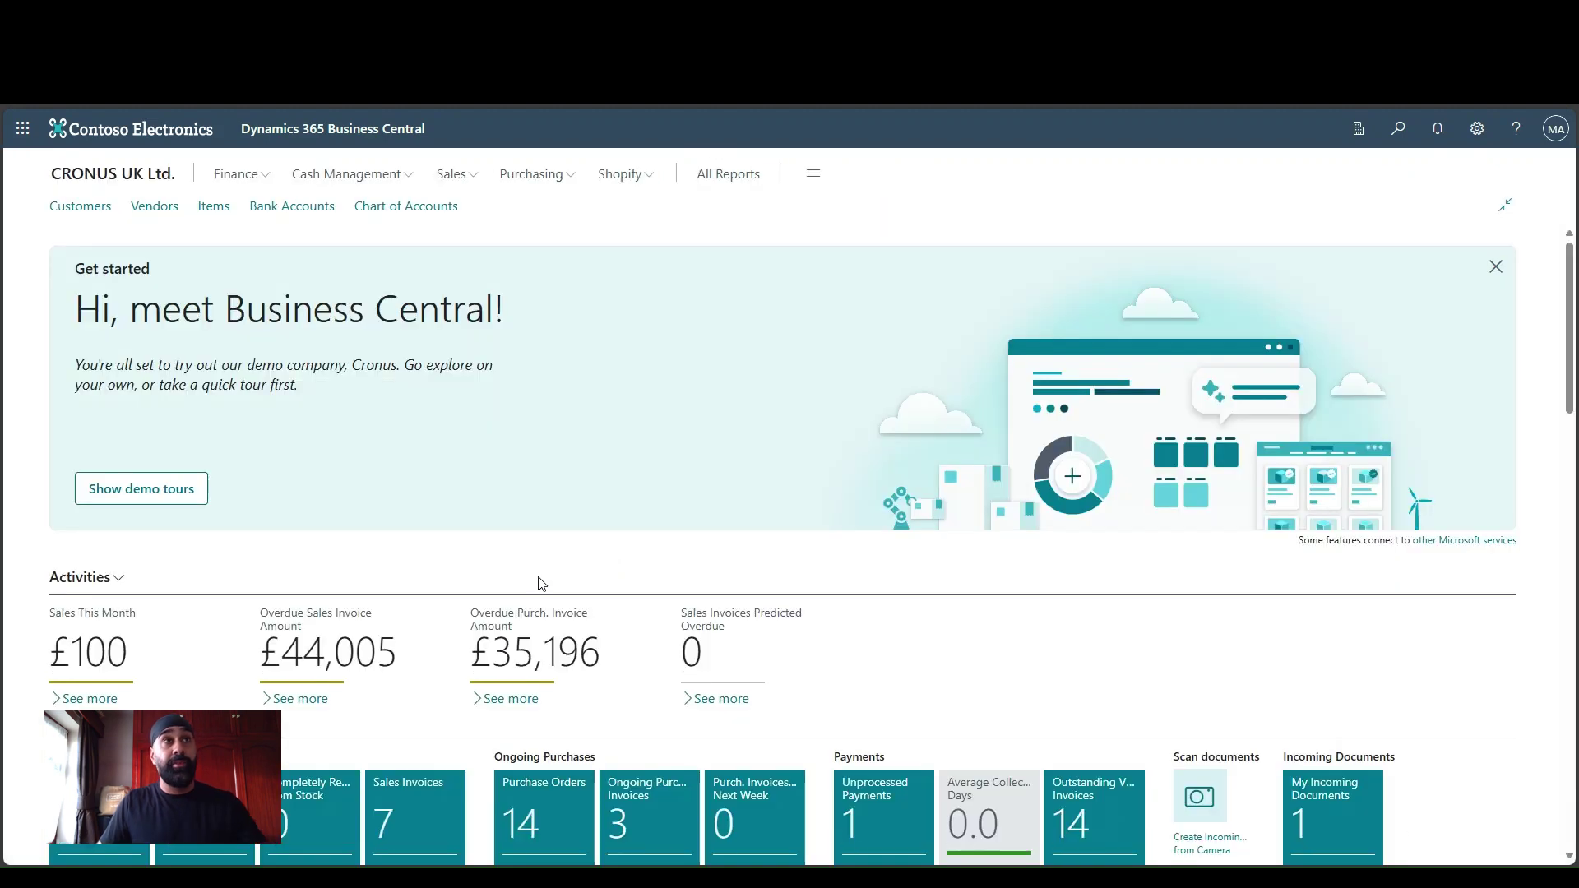
Search 'profiles' and open the Profiles (Roles) list.
left_click(1398, 136)
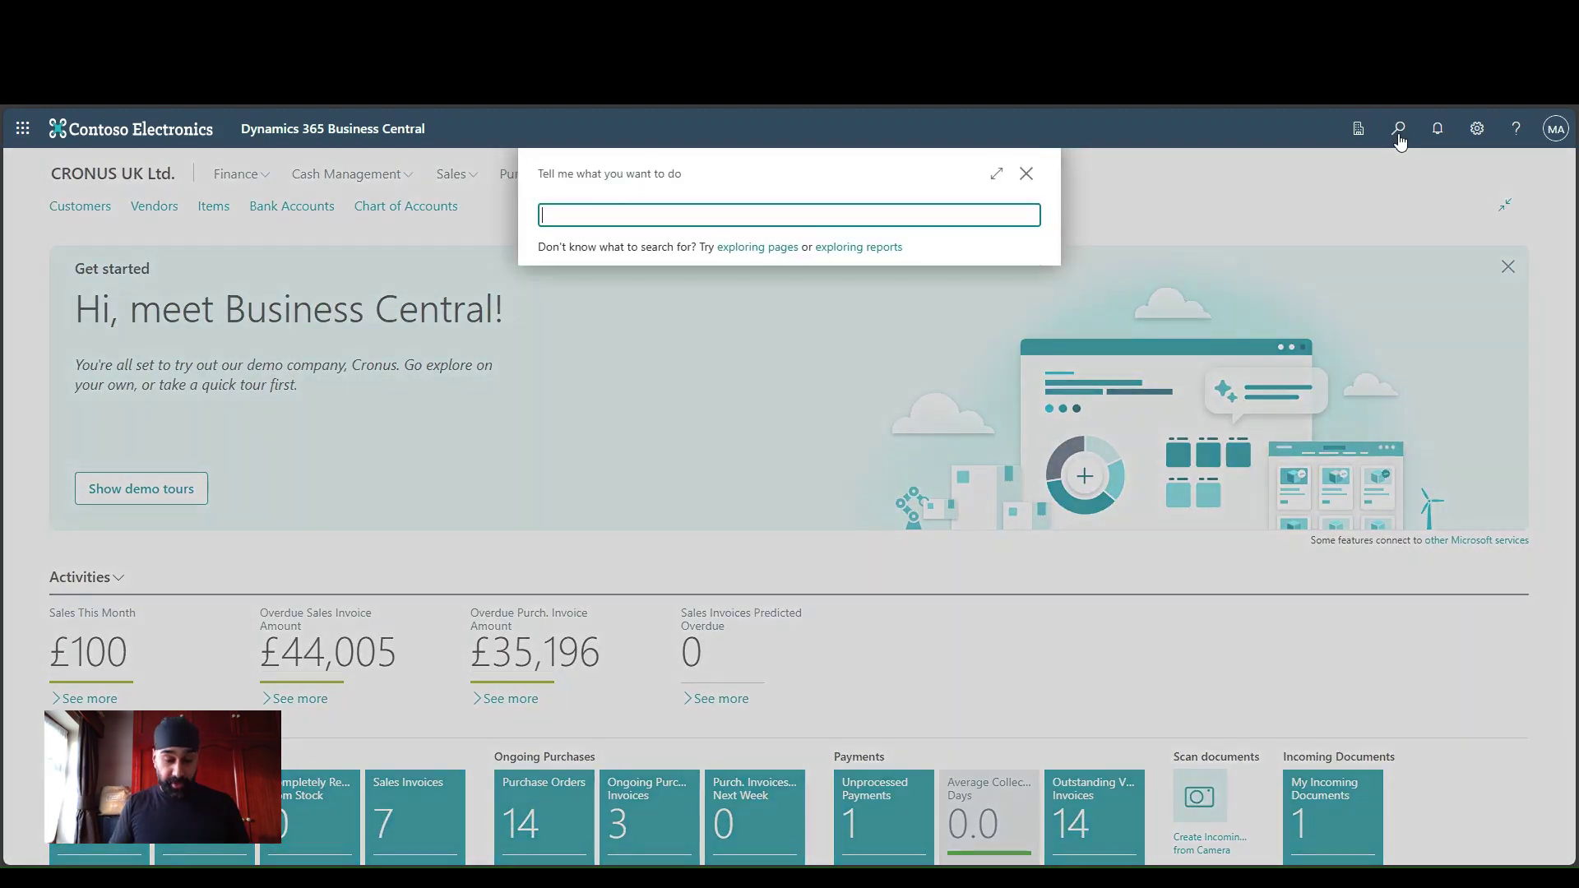
type("profiles")
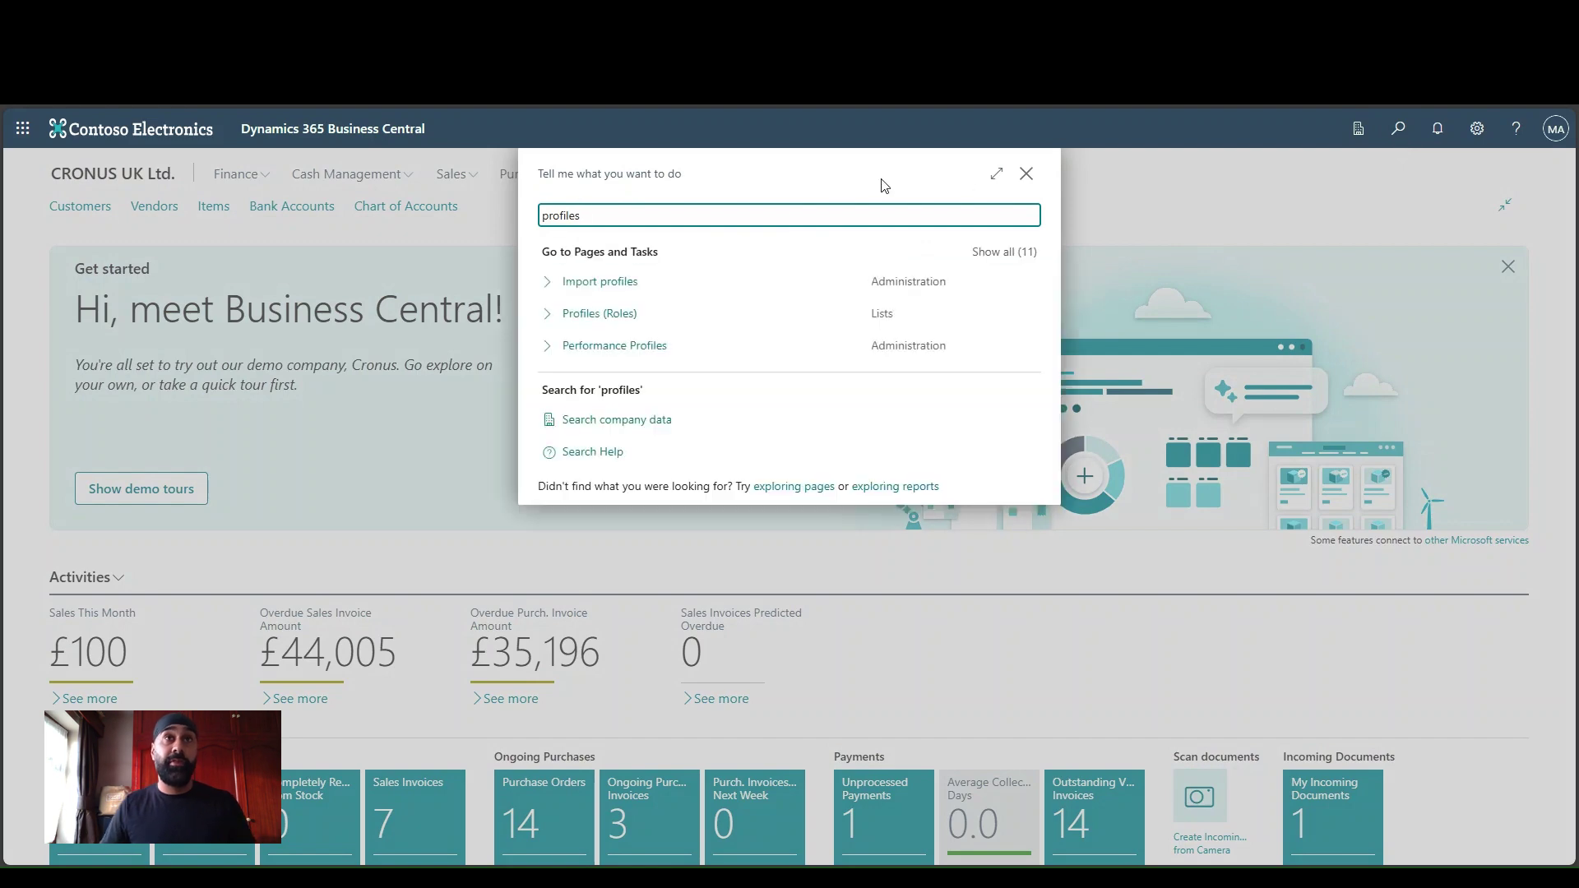
left_click(642, 326)
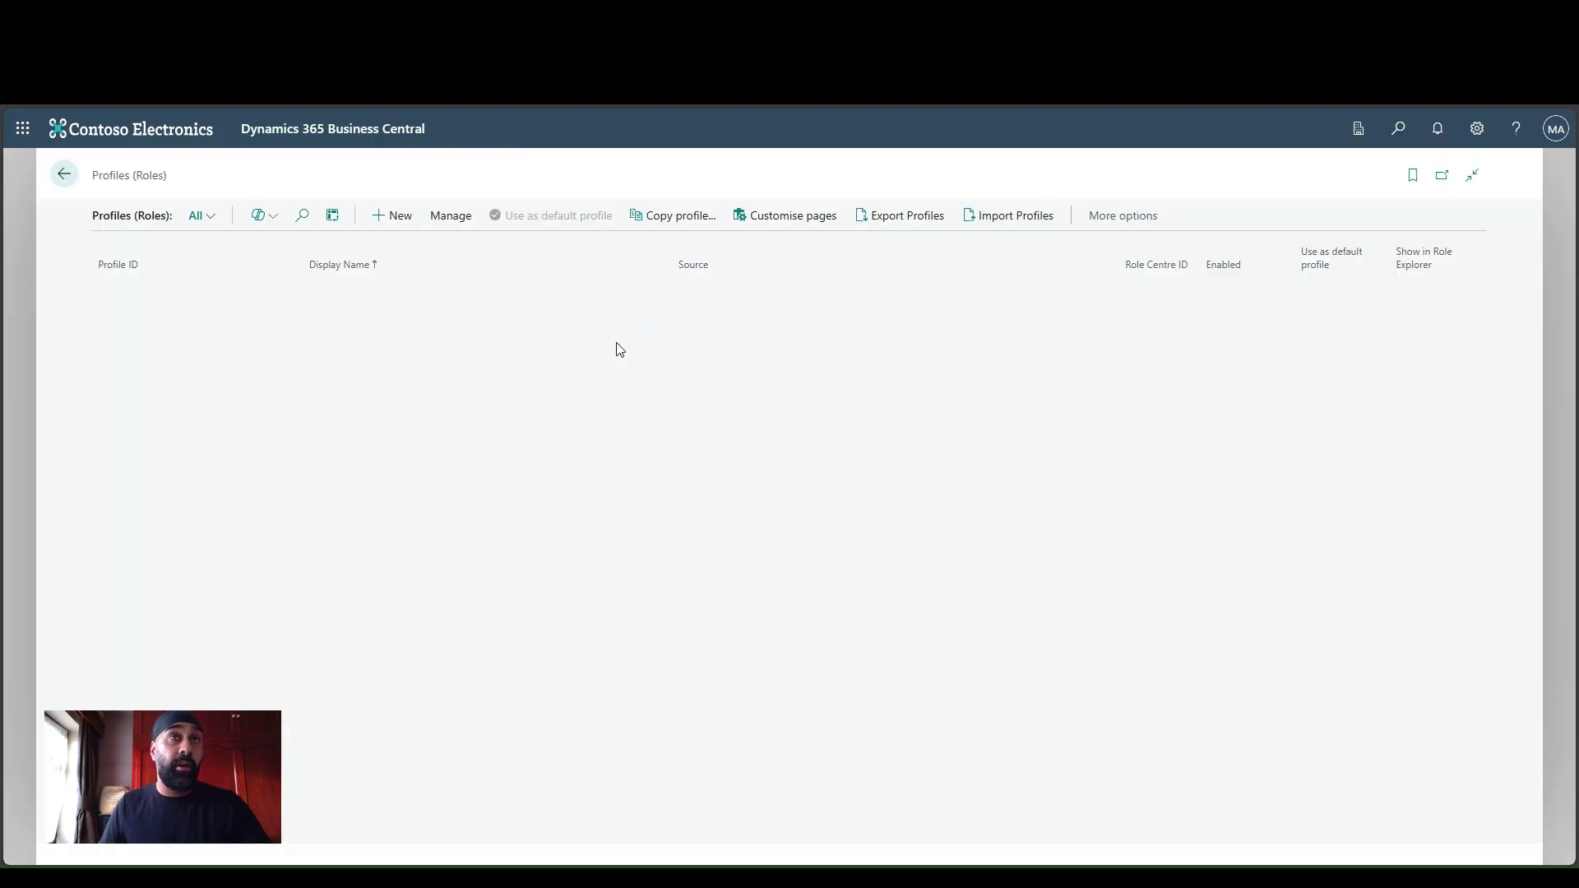
Select the Sales Order Processor profile for page customisation.
scroll(425, 685, "down", 10)
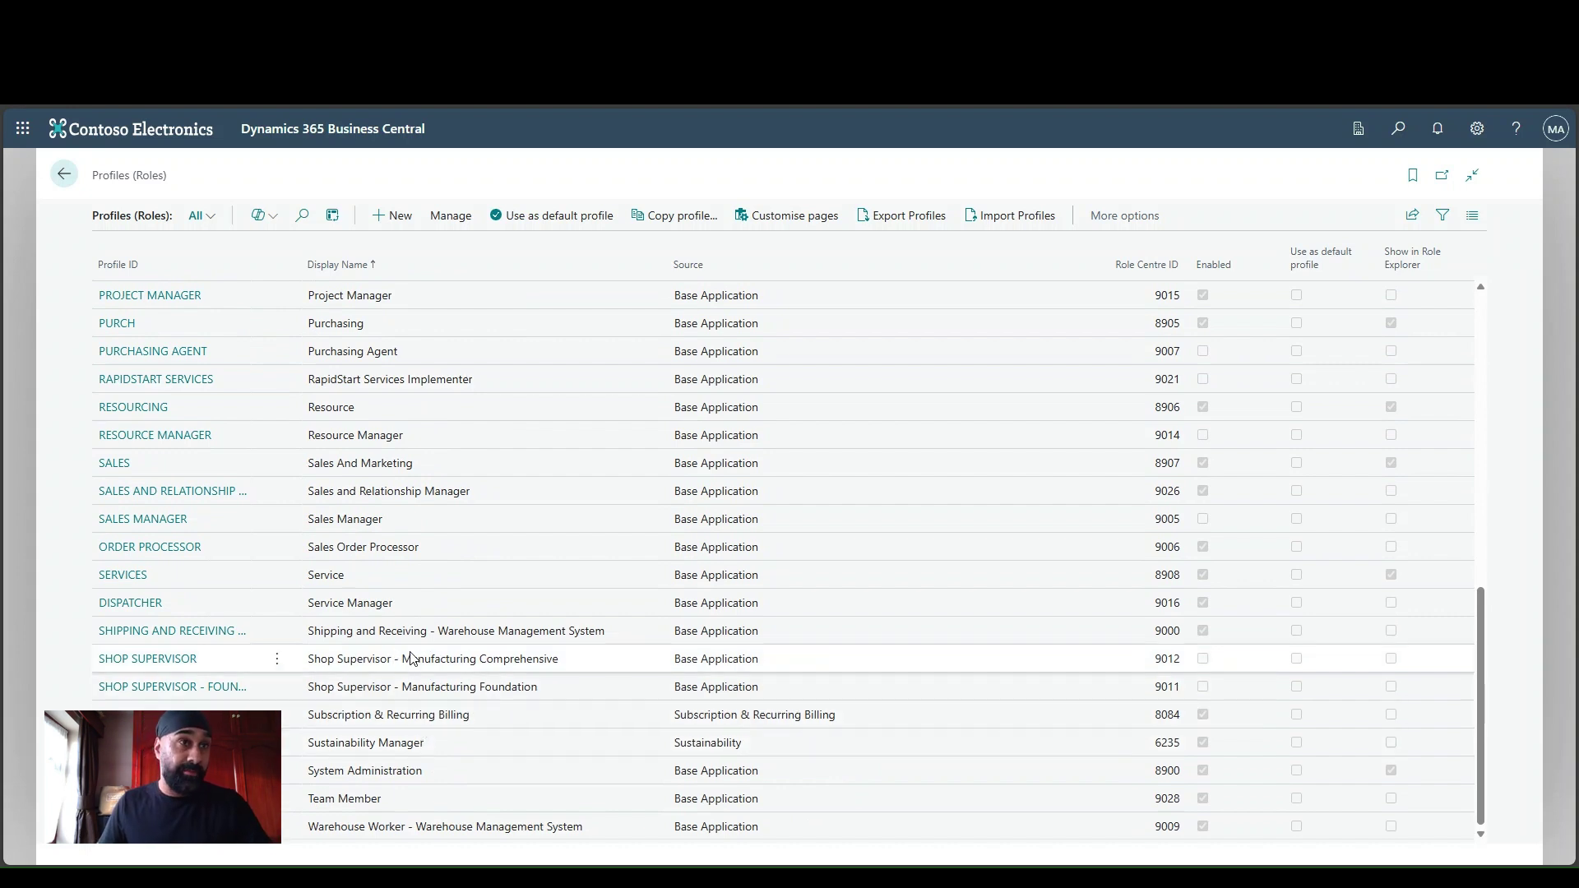
left_click(391, 554)
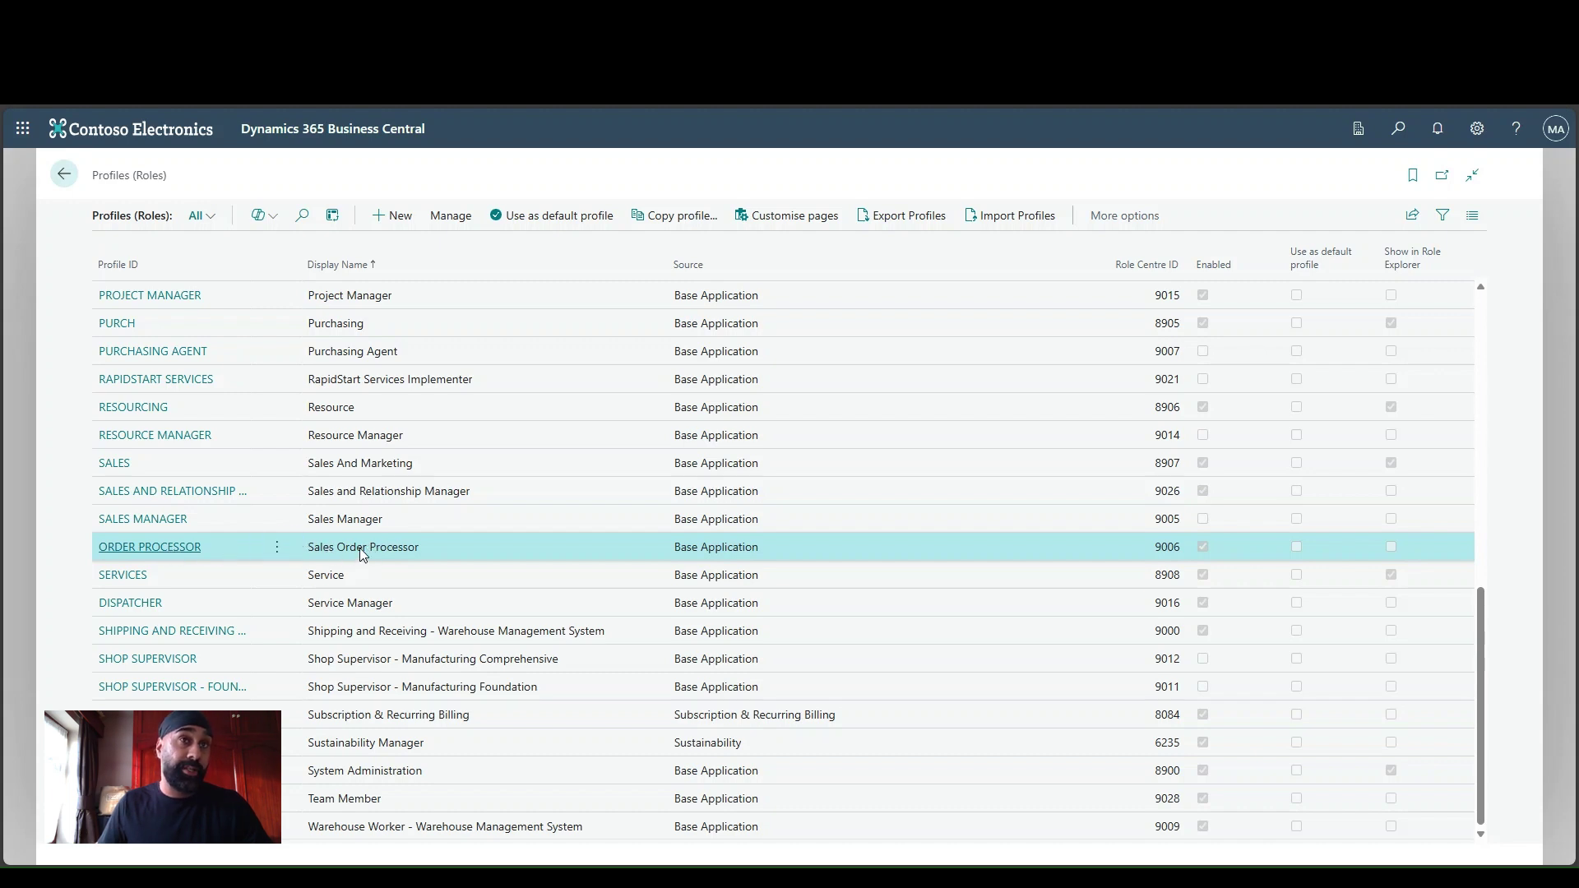
scroll(360, 549, "up", 10)
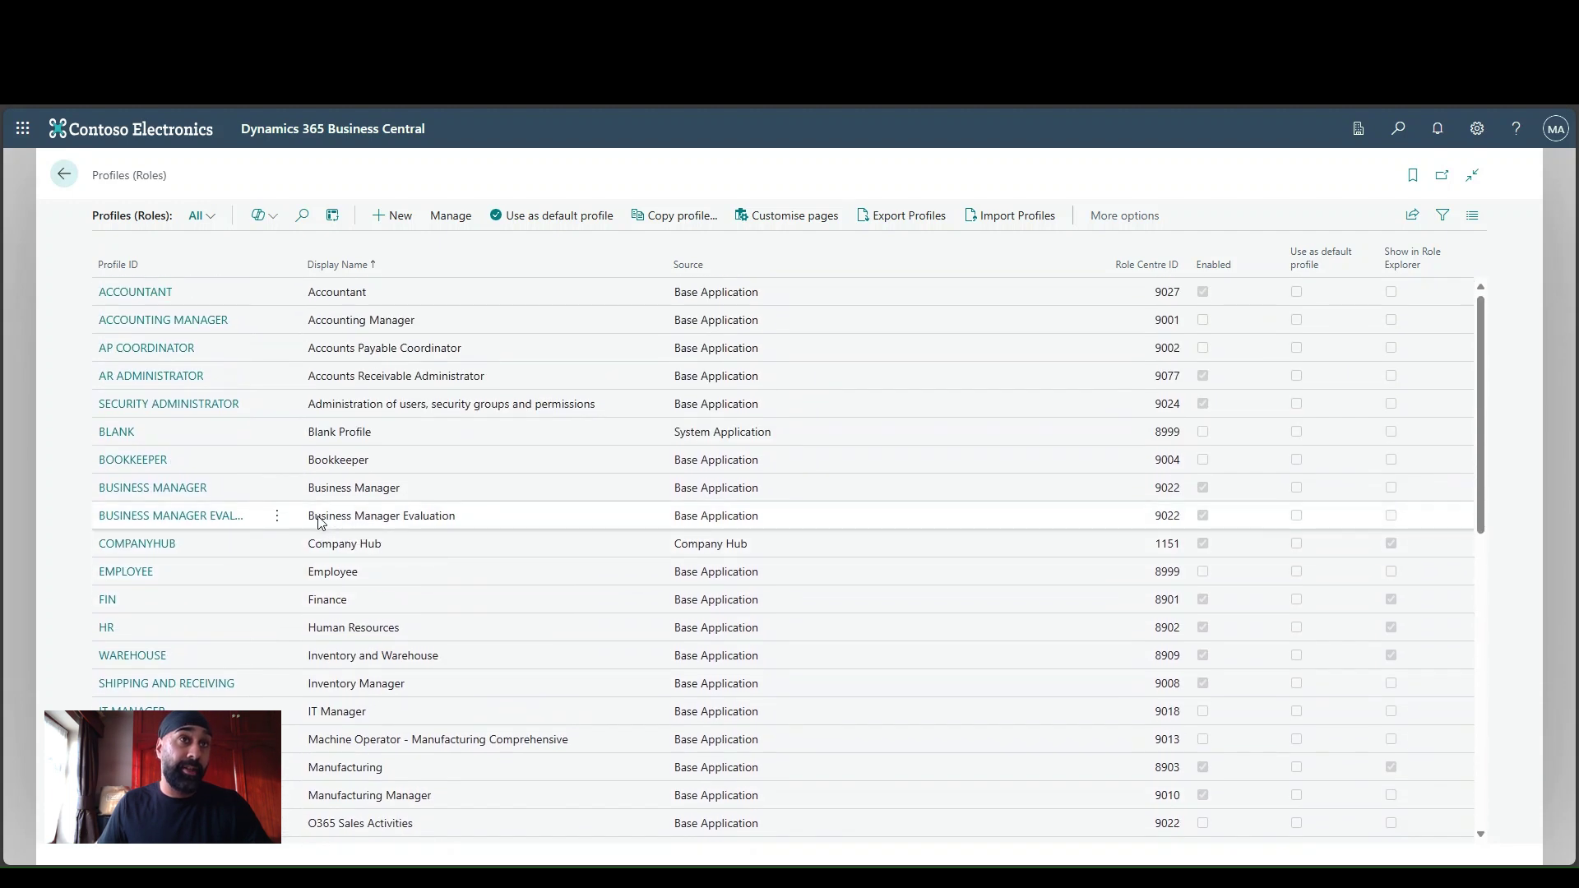
left_click(391, 518)
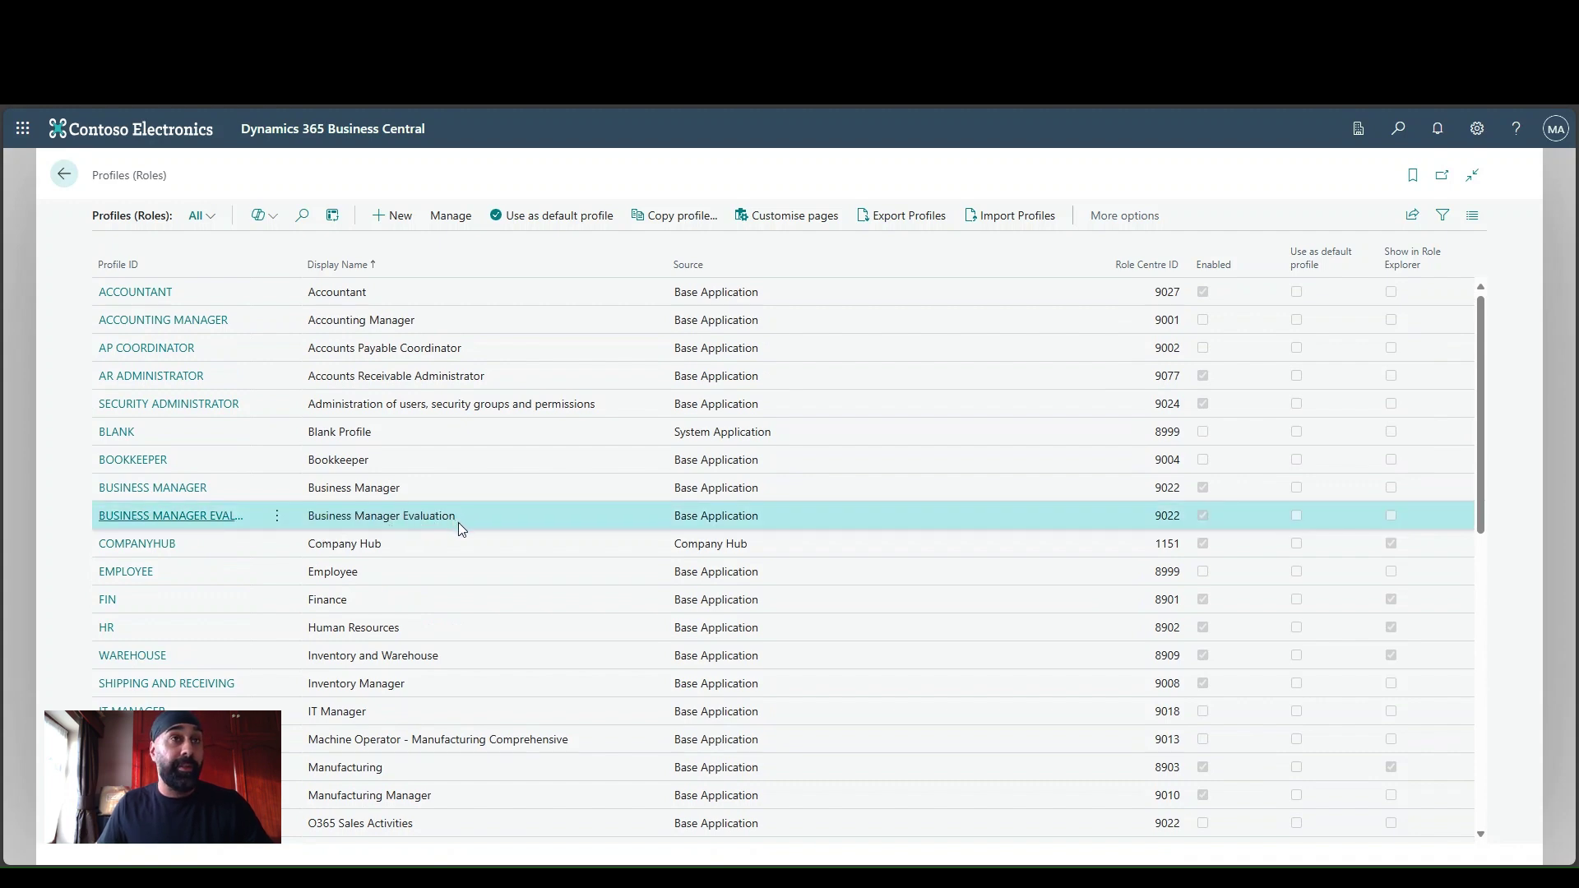
scroll(436, 542, "down", 10)
left_click(393, 553)
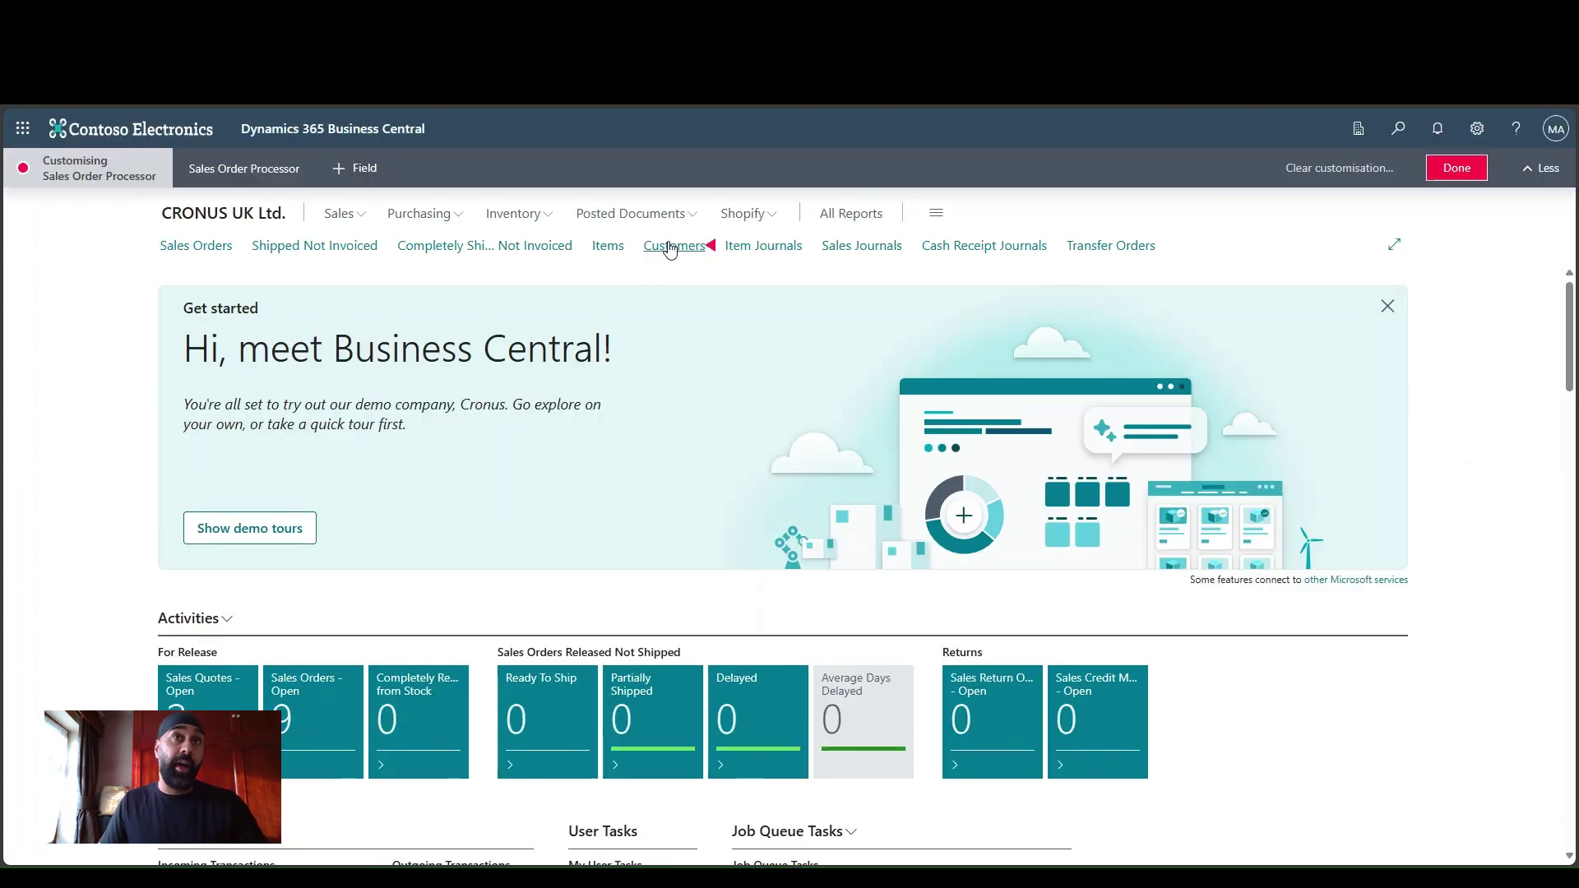
In customisation mode, open customer 10000 Adatum Corporation's card from Customers.
left_click(671, 249)
left_click(761, 322)
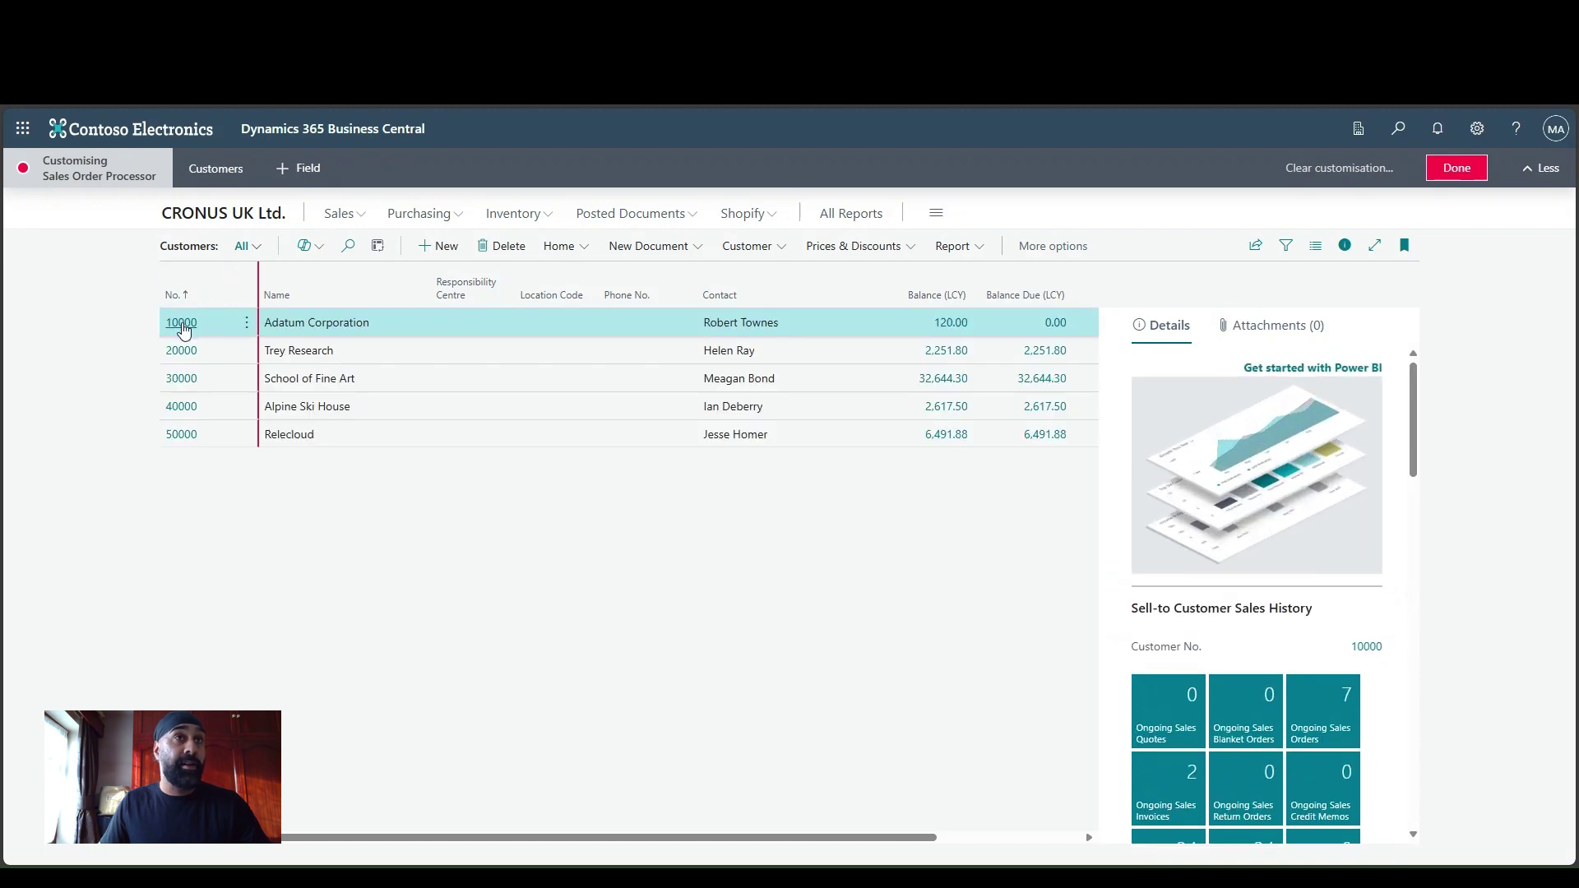
left_click(181, 323)
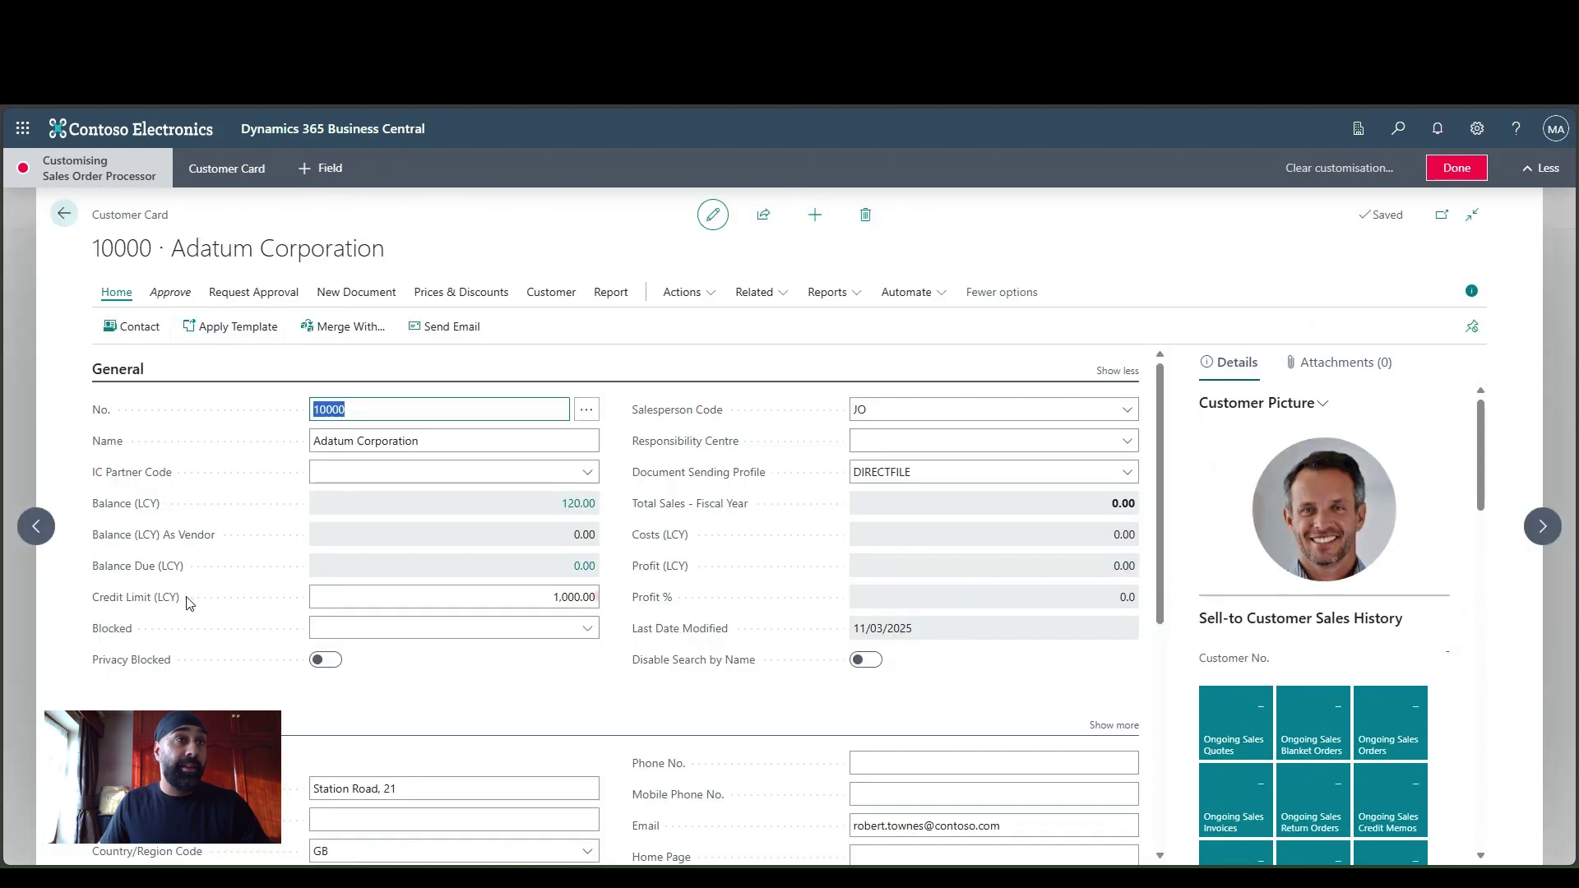
Lock editing on the Credit Limit (LCY) field and close the customisation session.
left_click(594, 598)
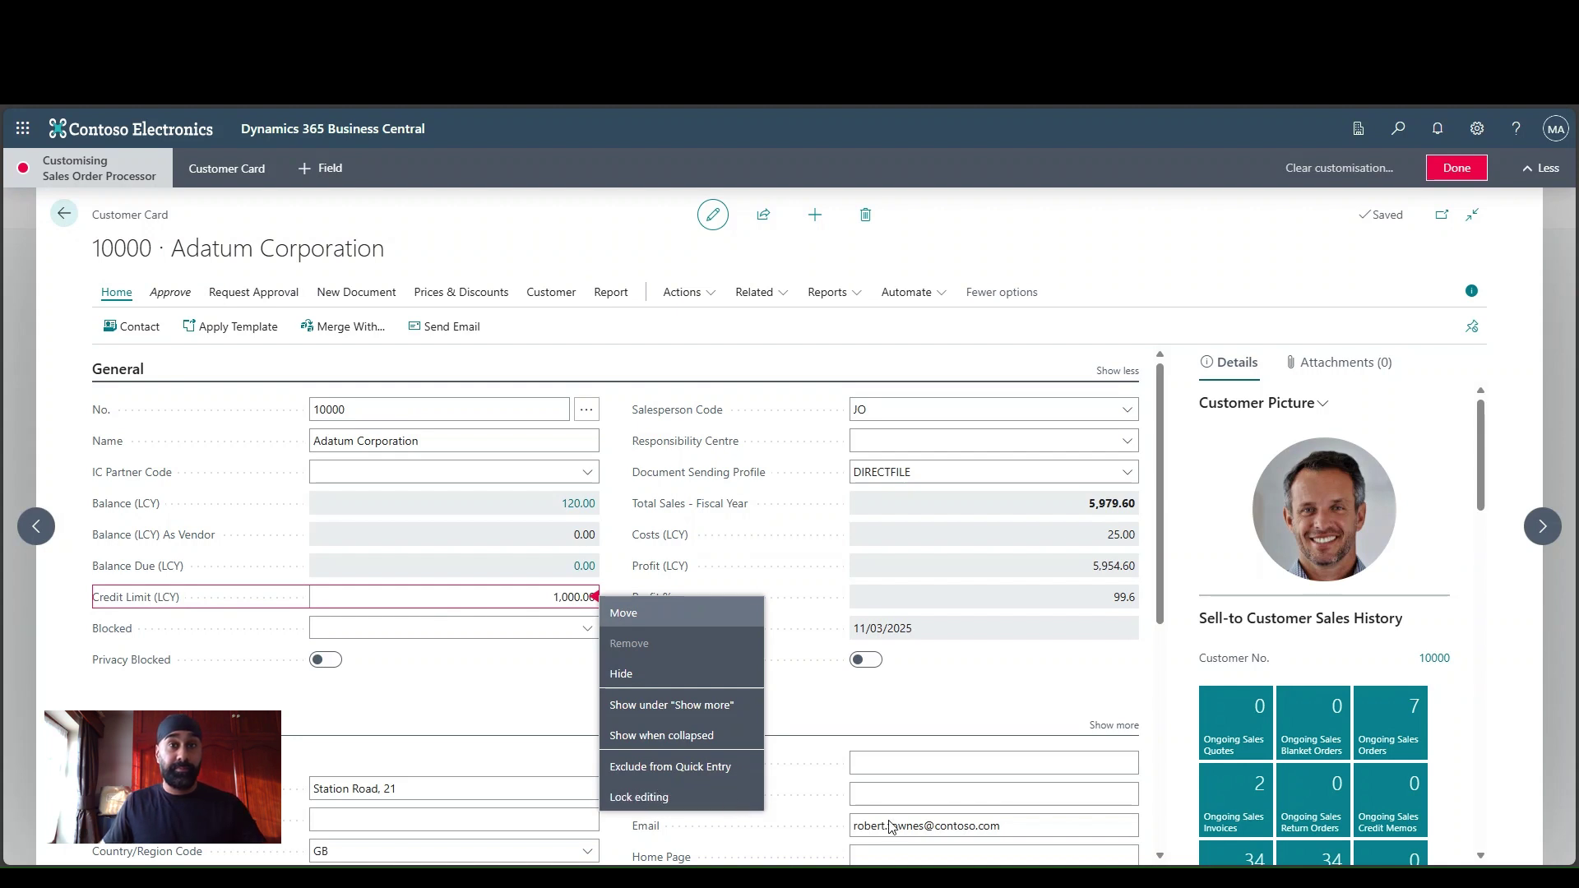
left_click(713, 796)
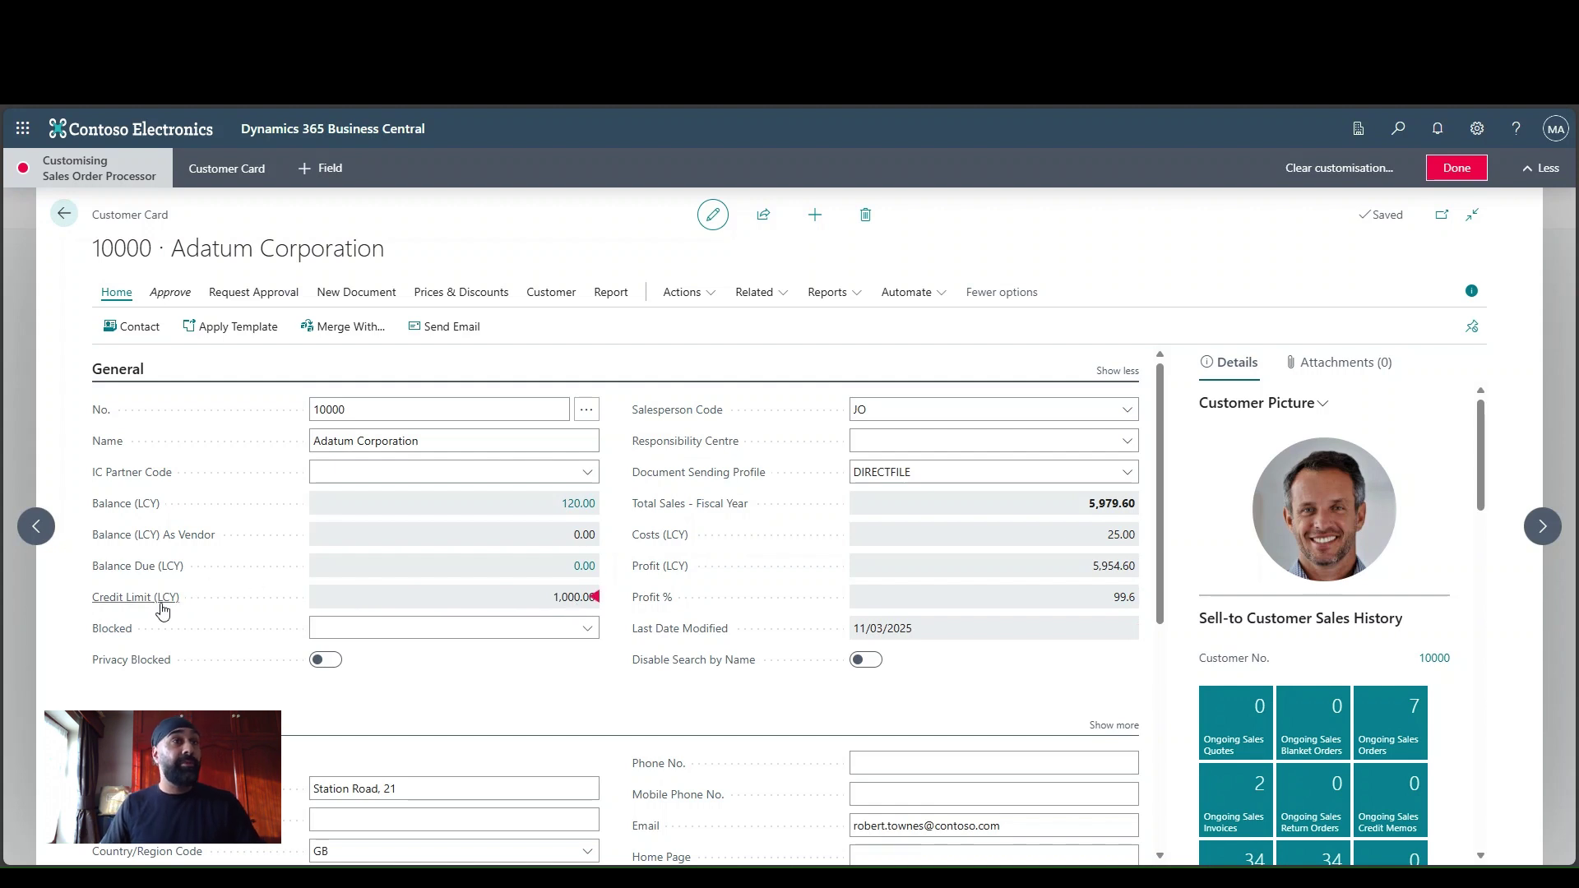
left_click(595, 600)
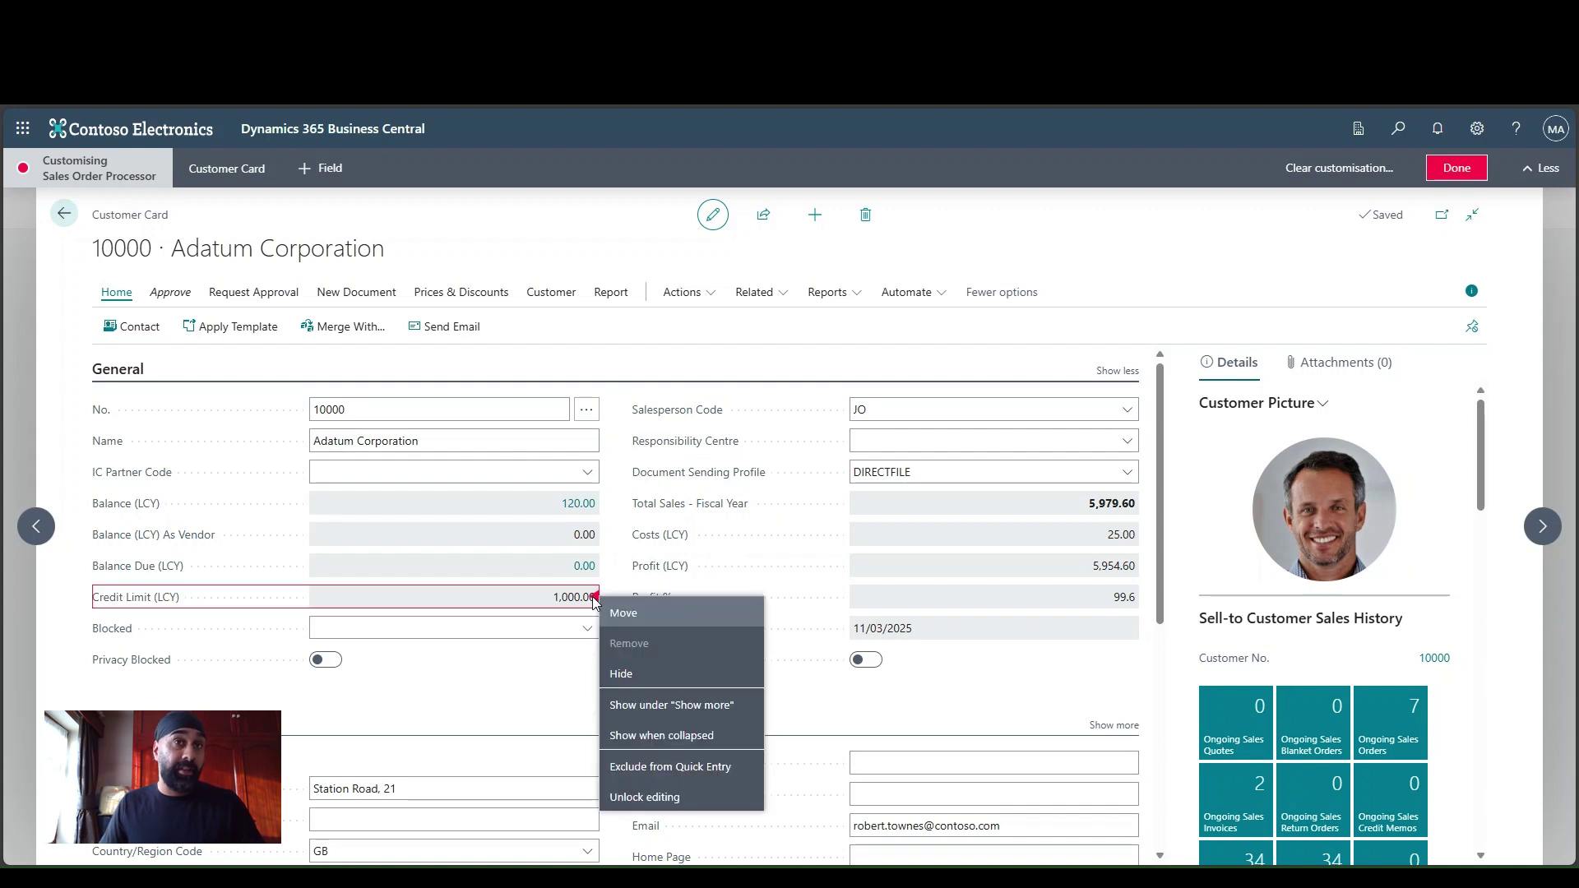
left_click(665, 798)
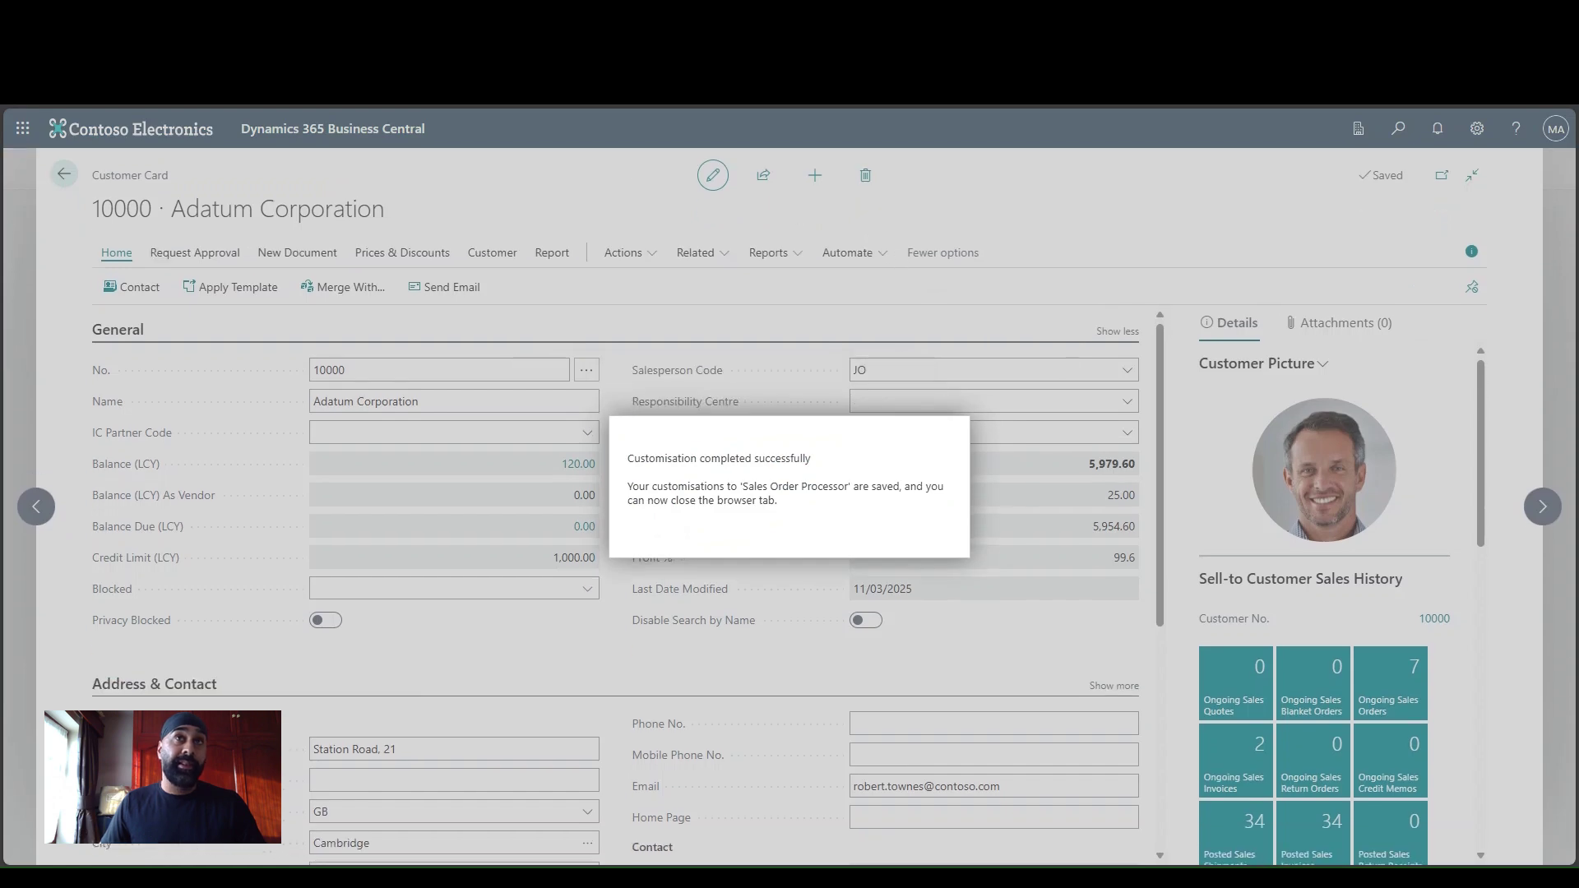
key("ctrl+w")
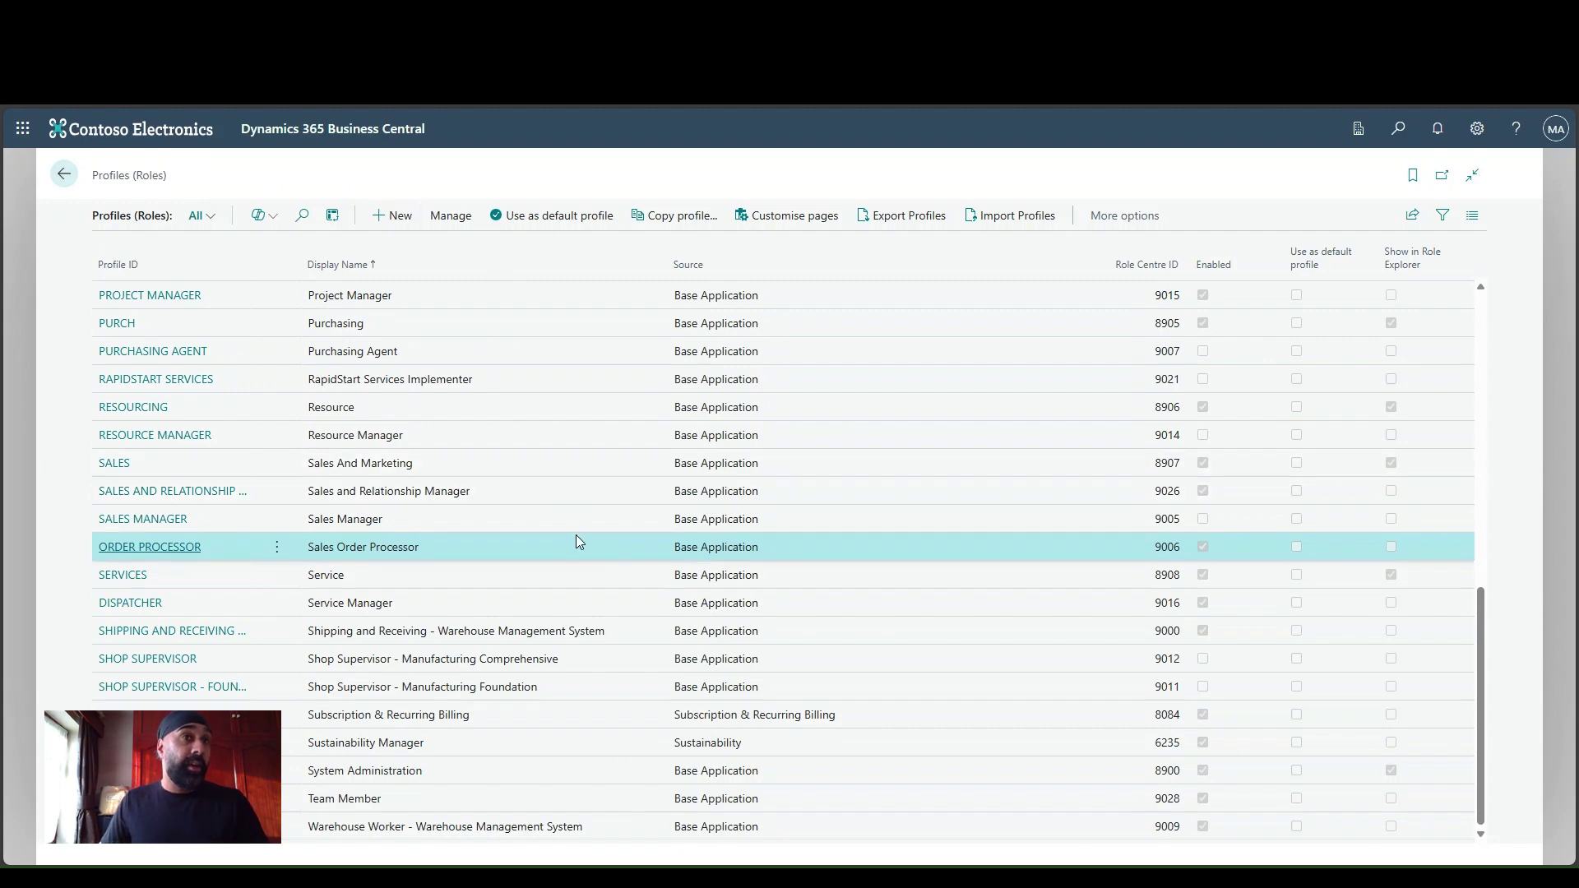
Change the role in My Settings to Sales Order Processor.
left_click(64, 174)
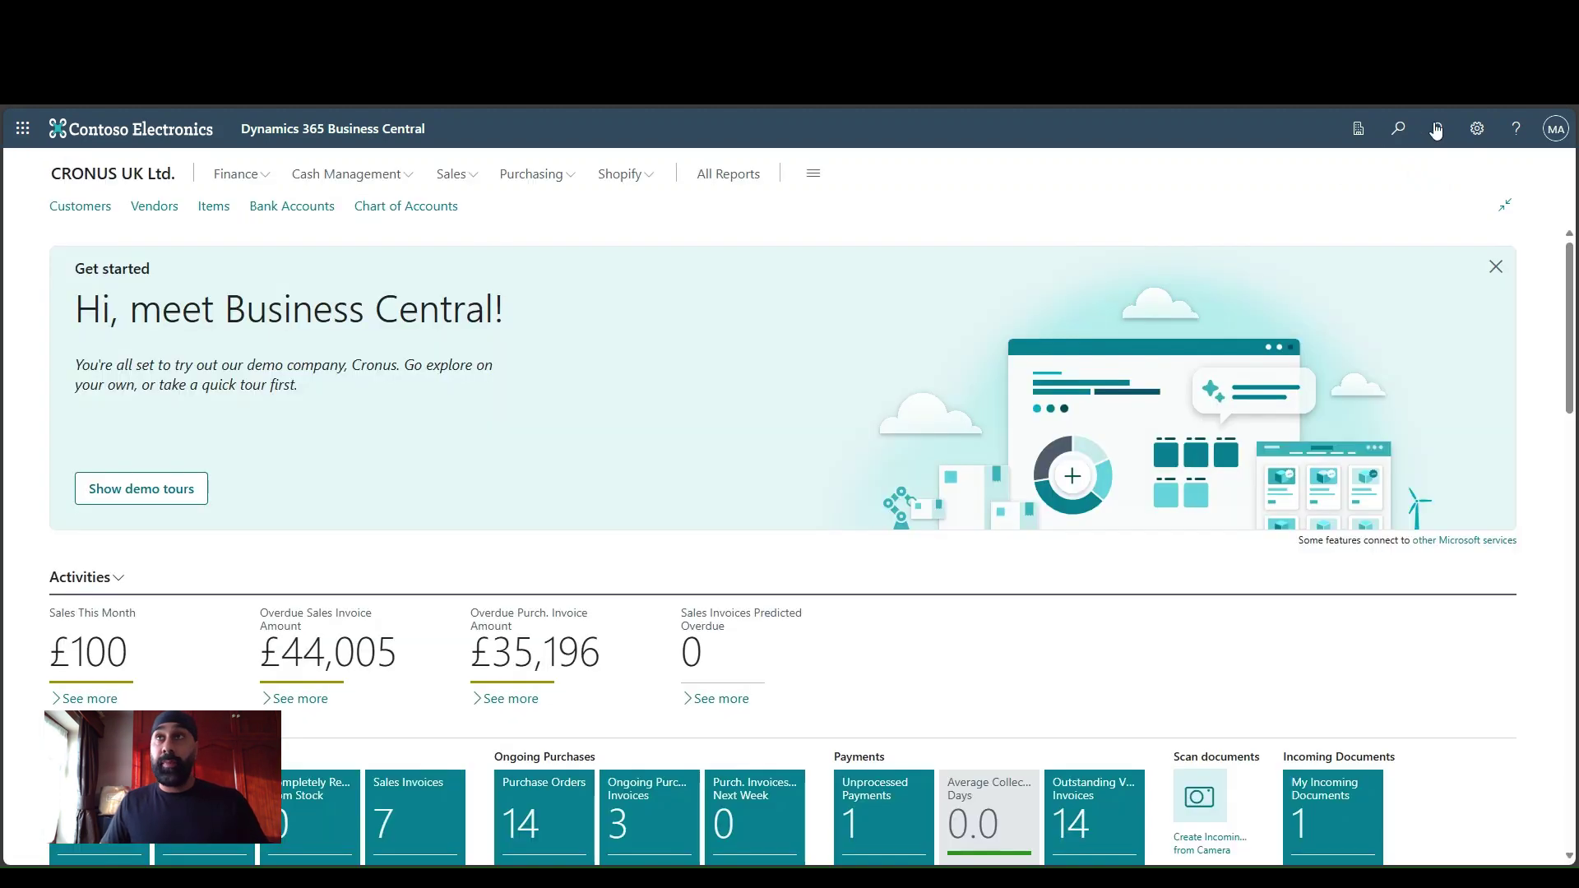
left_click(1477, 129)
left_click(1351, 268)
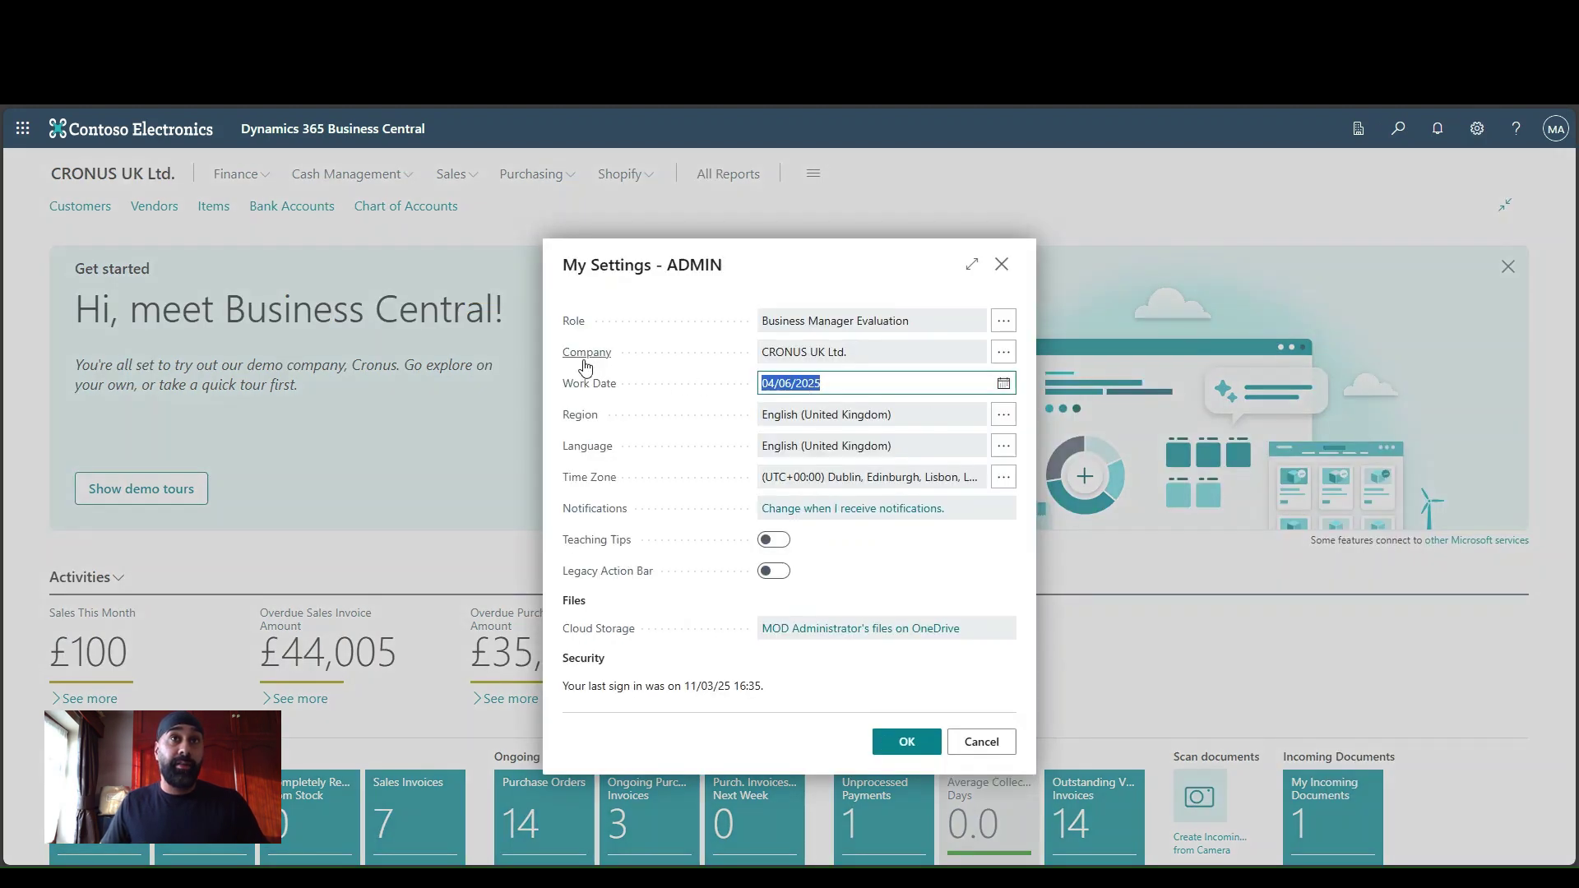
left_click(1003, 319)
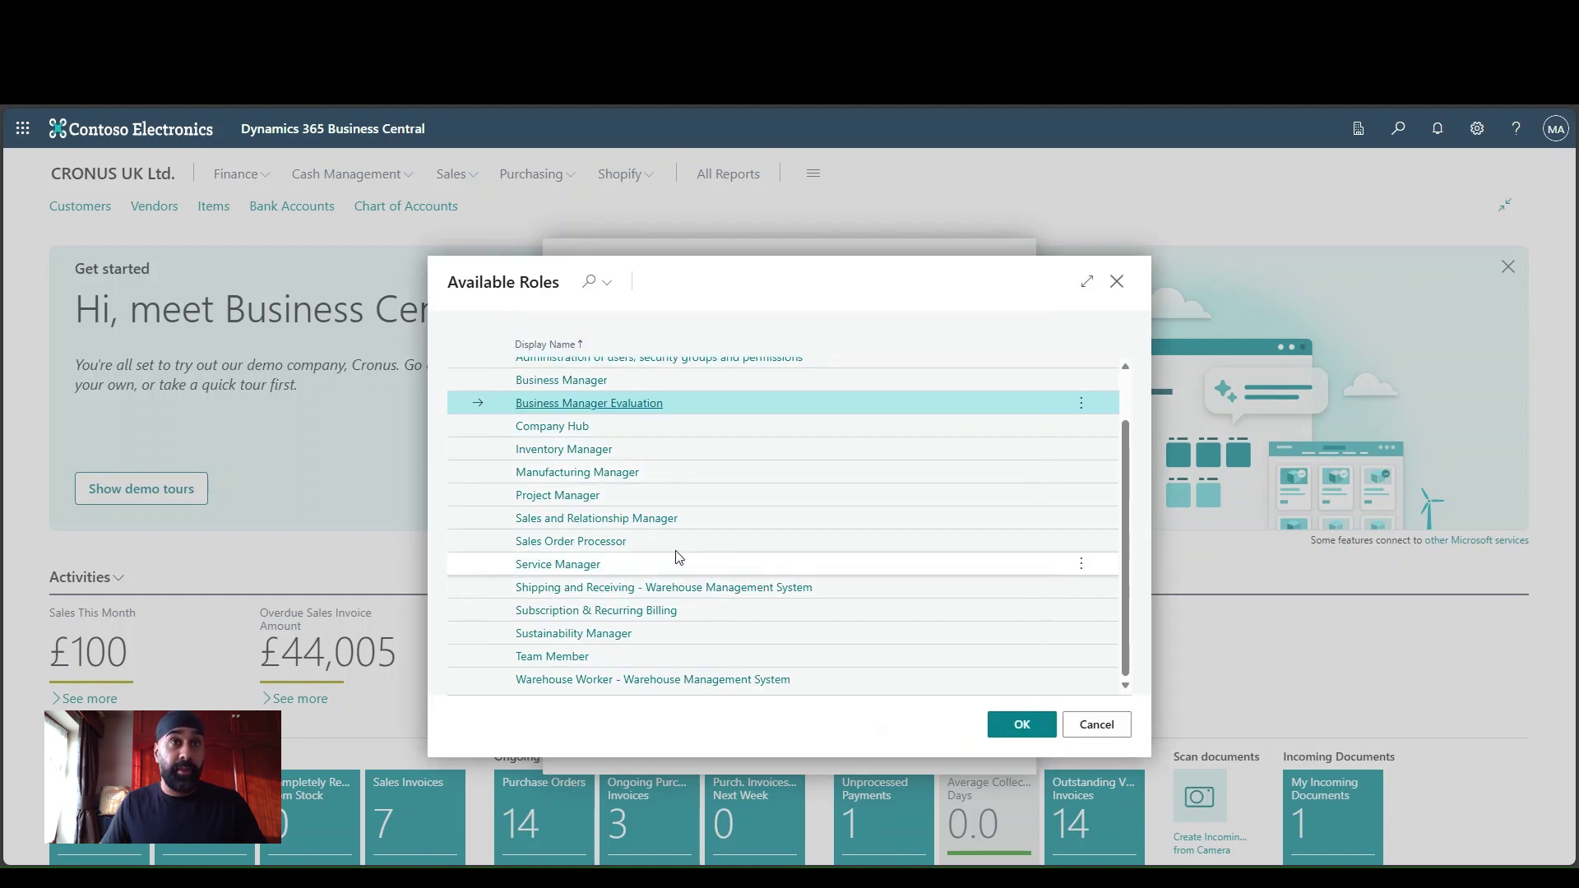
double_click(596, 550)
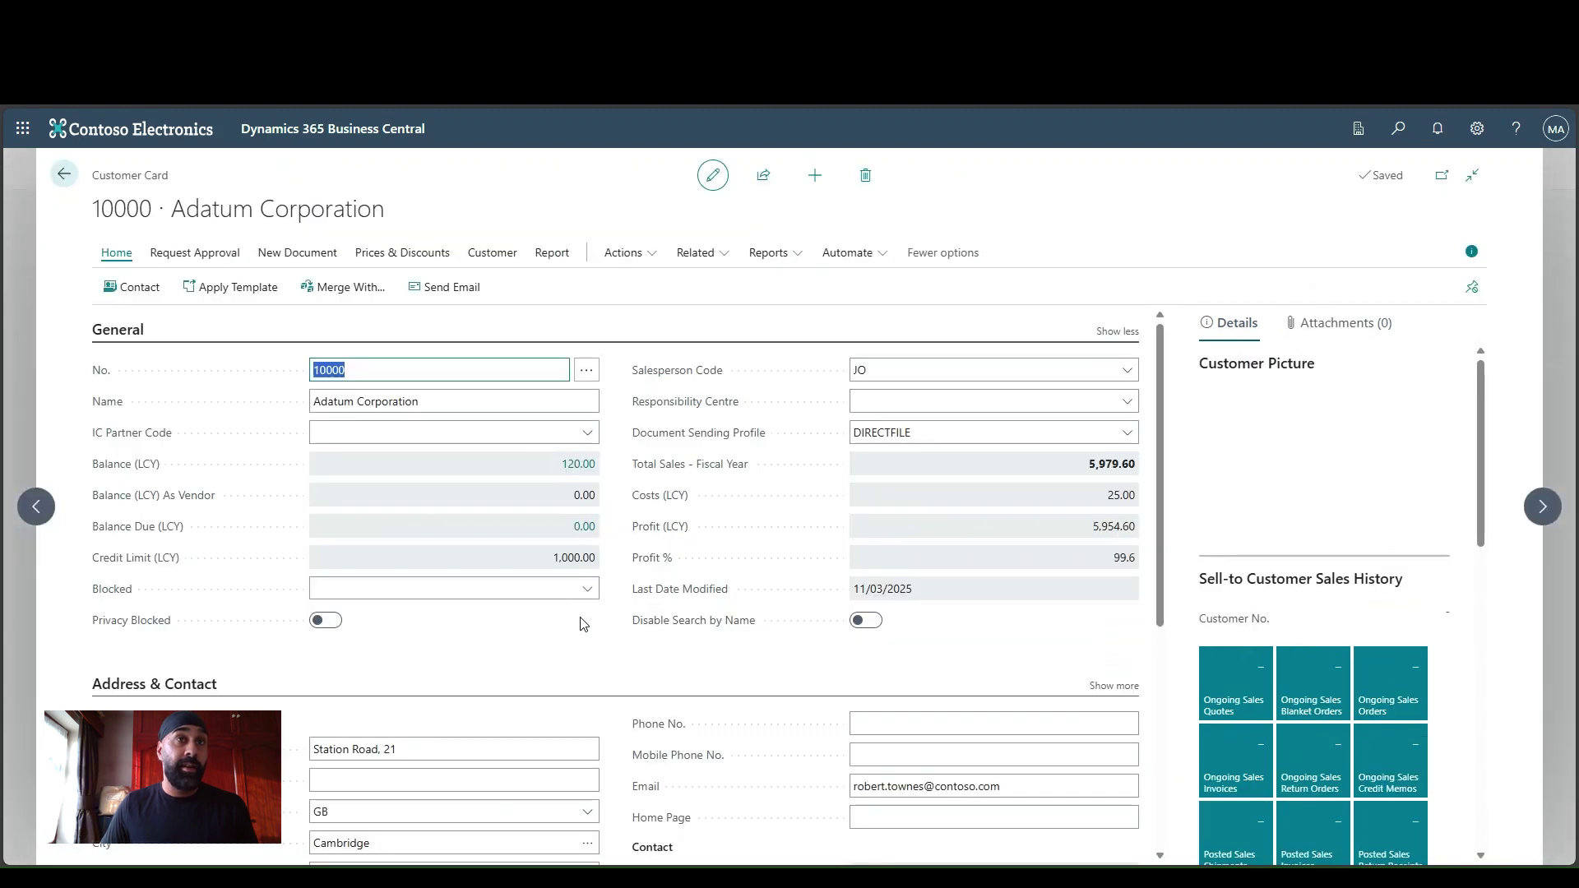
Confirm Credit Limit (LCY) can't be edited, then return to the Customers list.
left_click(567, 559)
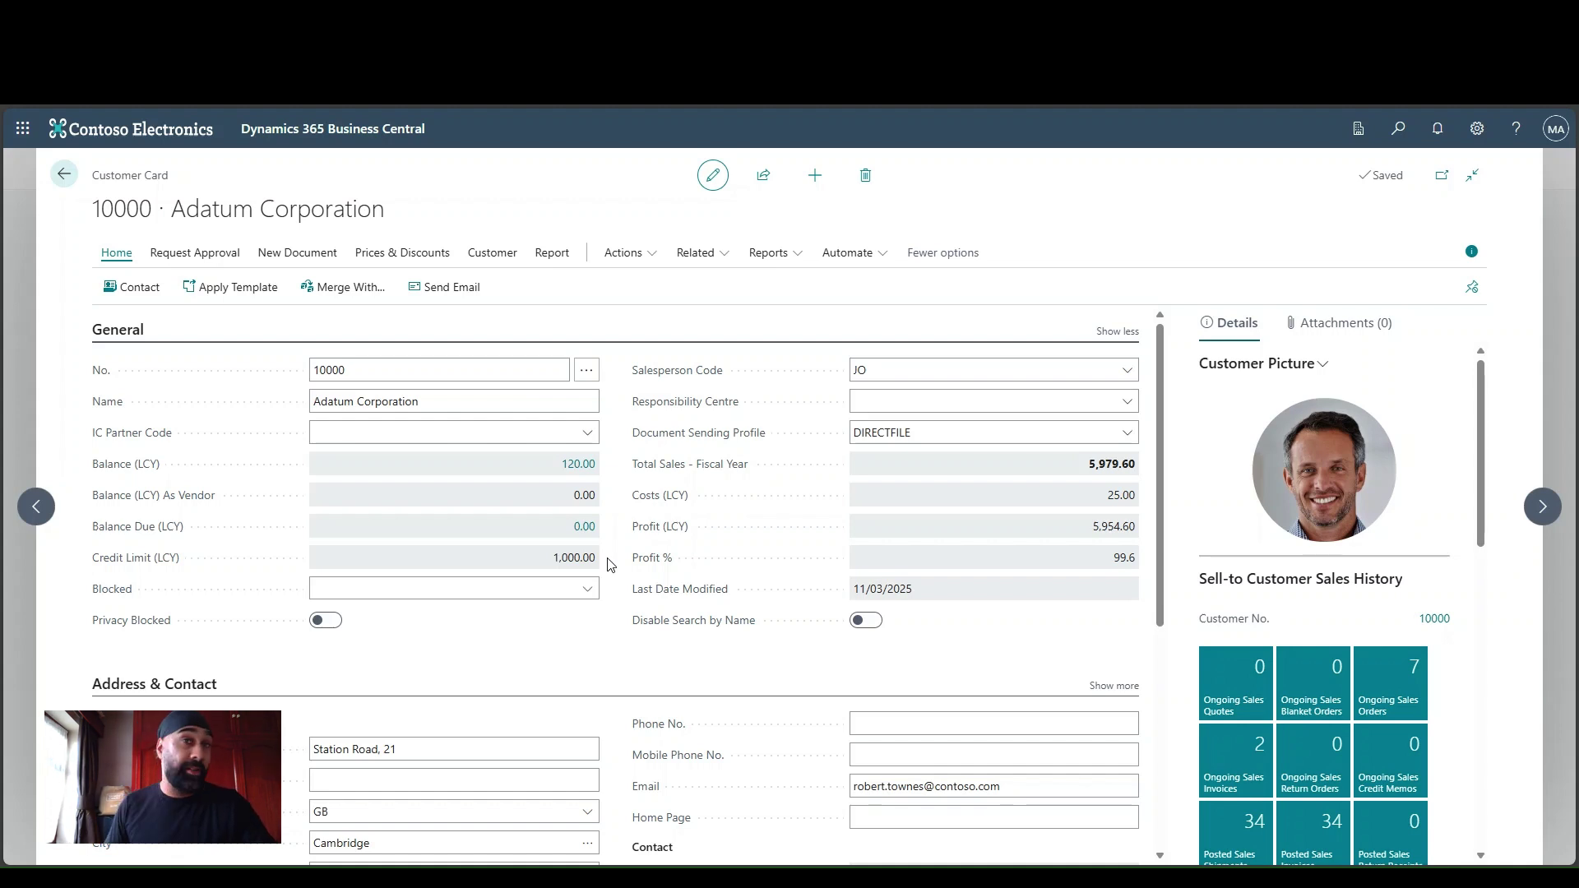
left_click(63, 173)
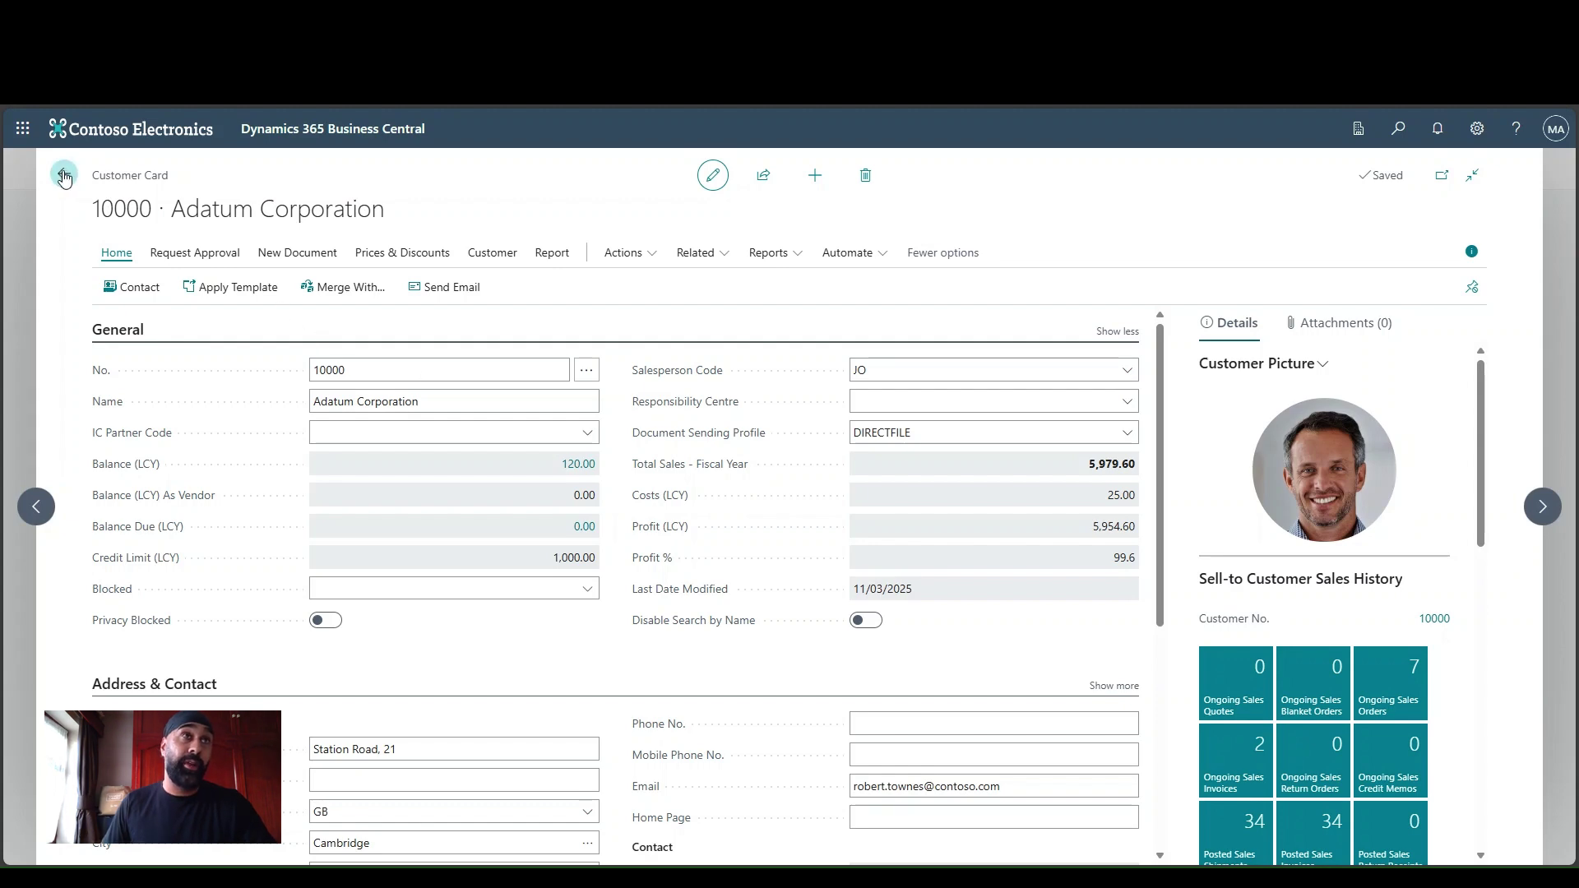
Switch the role in My Settings back to Business Manager Evaluation.
left_click(213, 177)
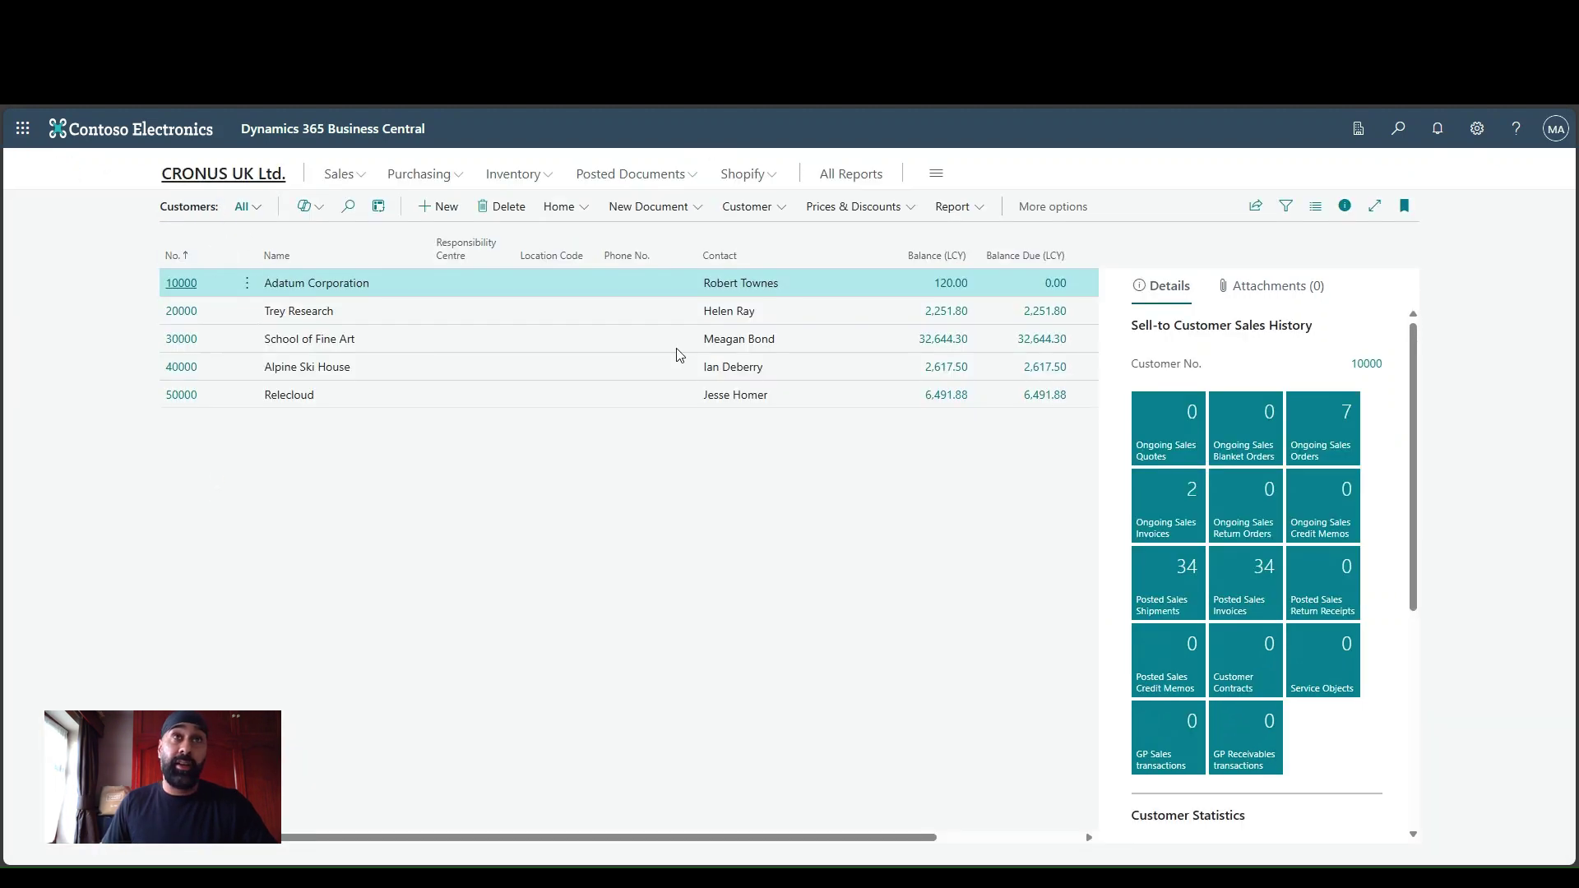
left_click(1478, 129)
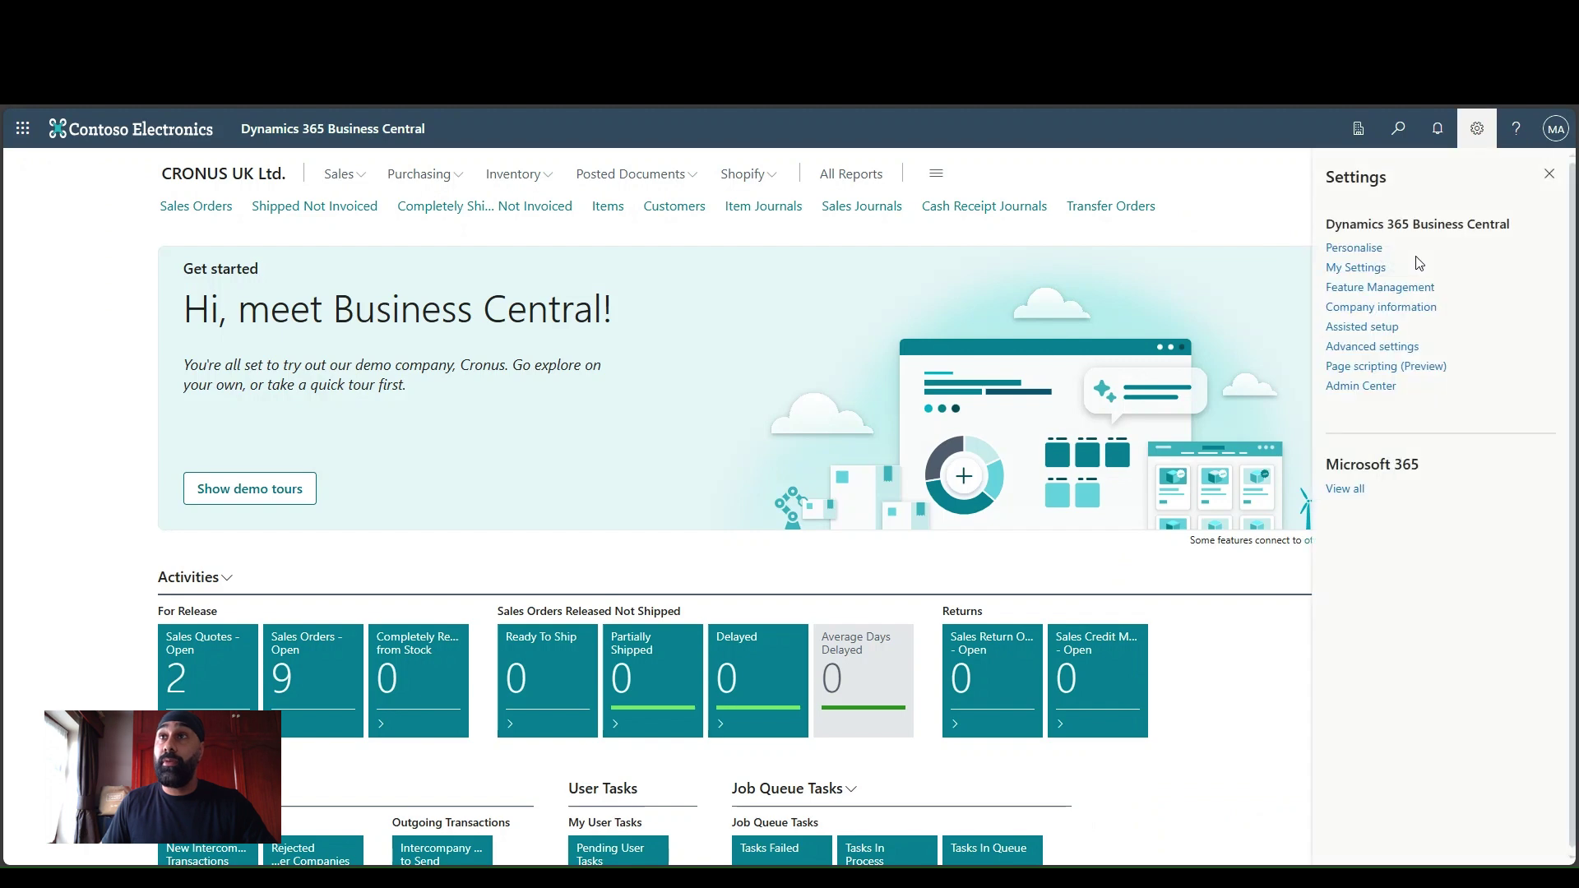
left_click(1356, 266)
left_click(1003, 321)
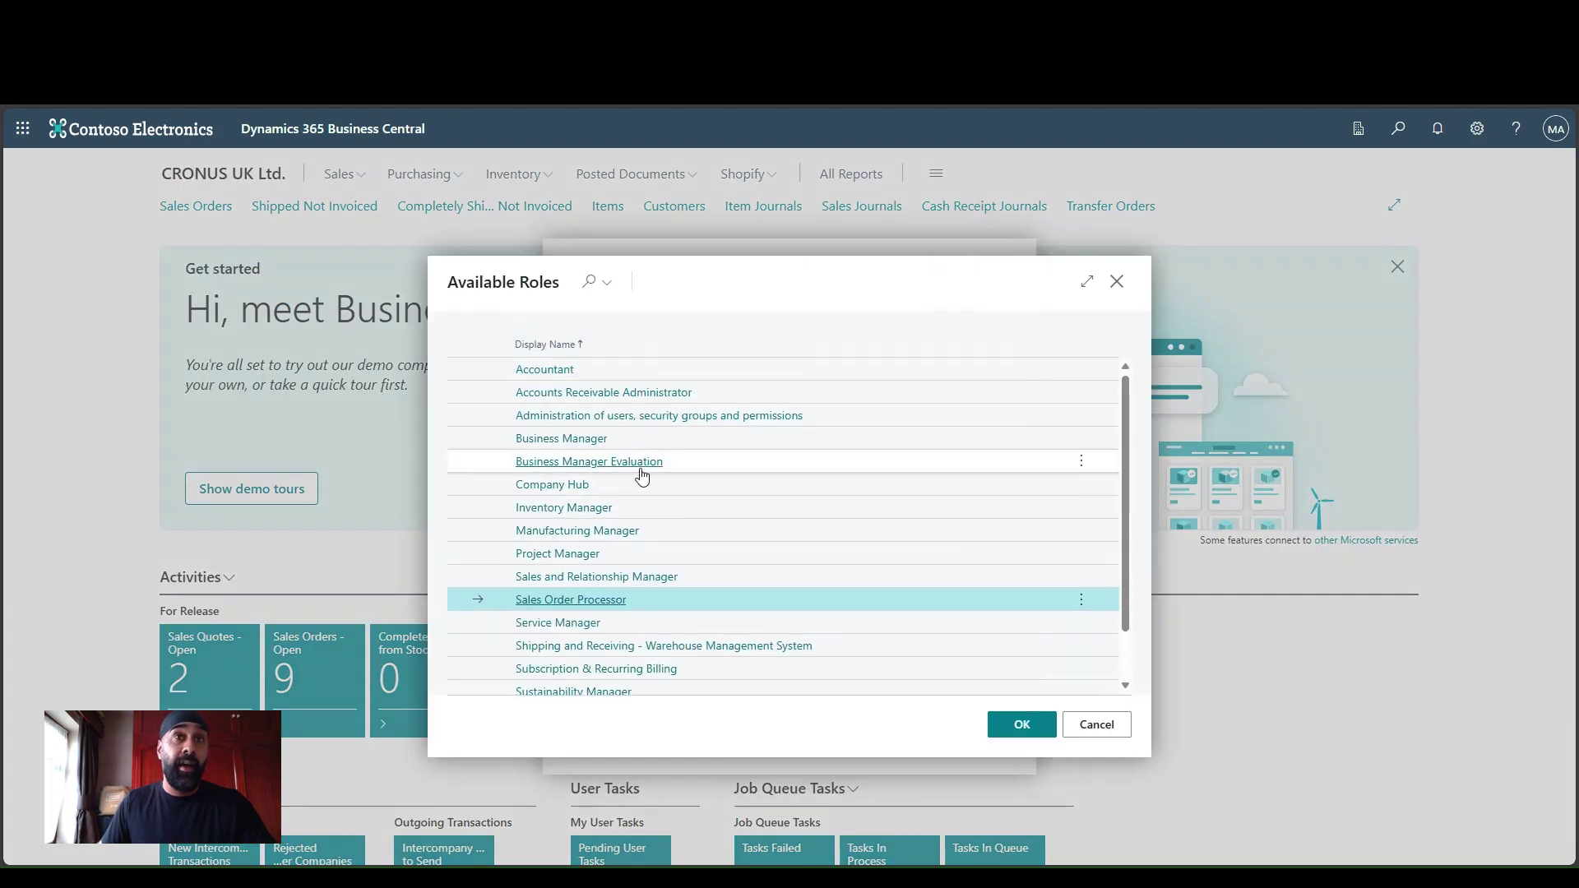
left_click(635, 463)
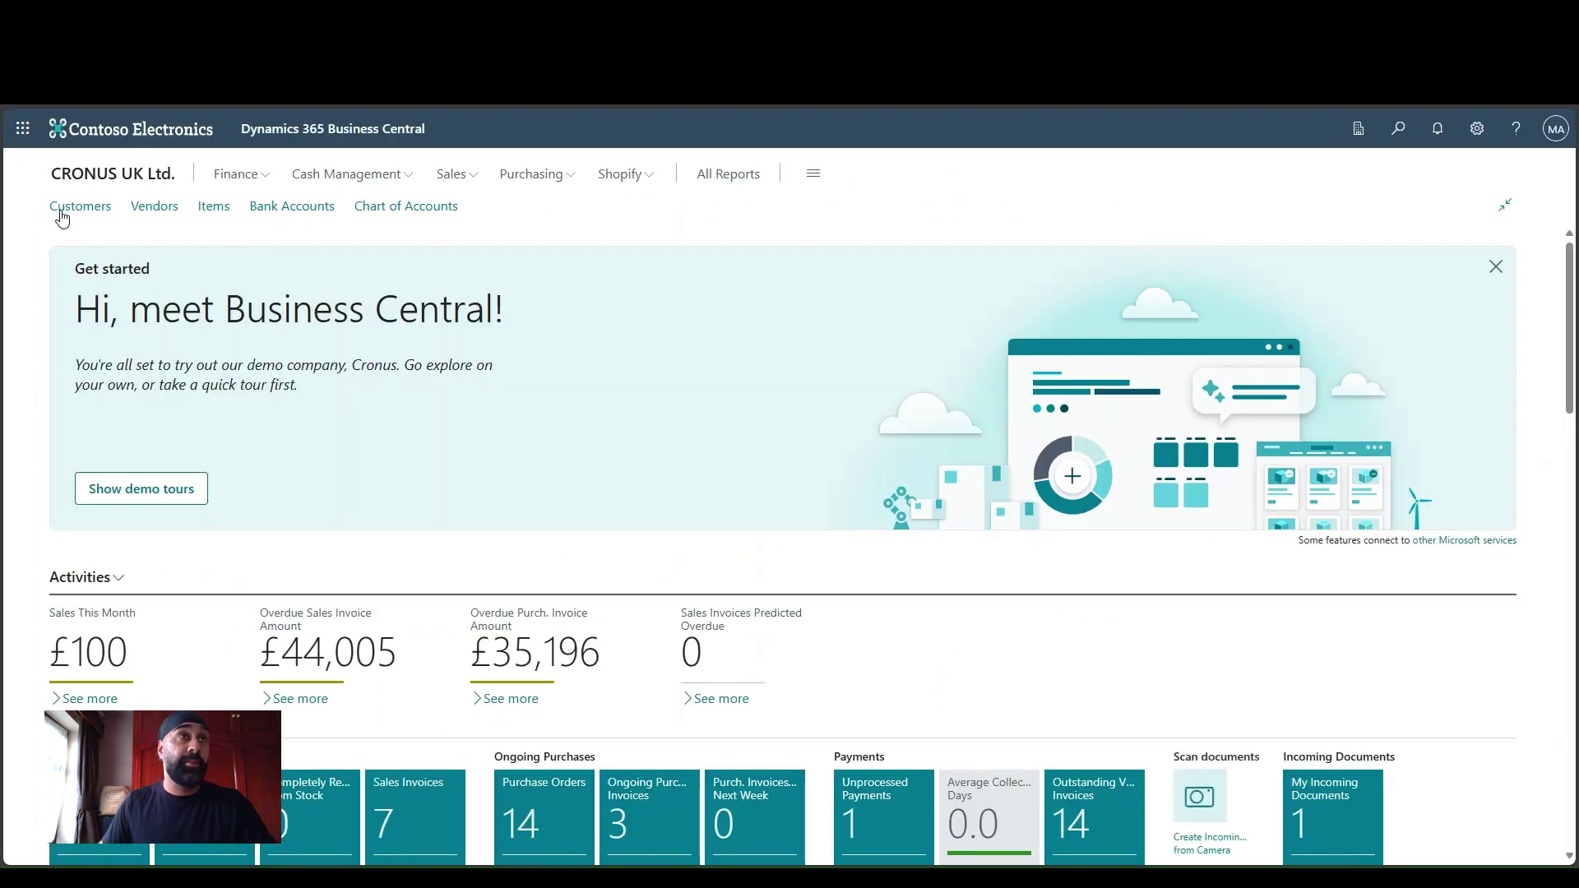
Change customer 10000 Adatum Corporation's Credit Limit (LCY) to 1,500.
left_click(61, 214)
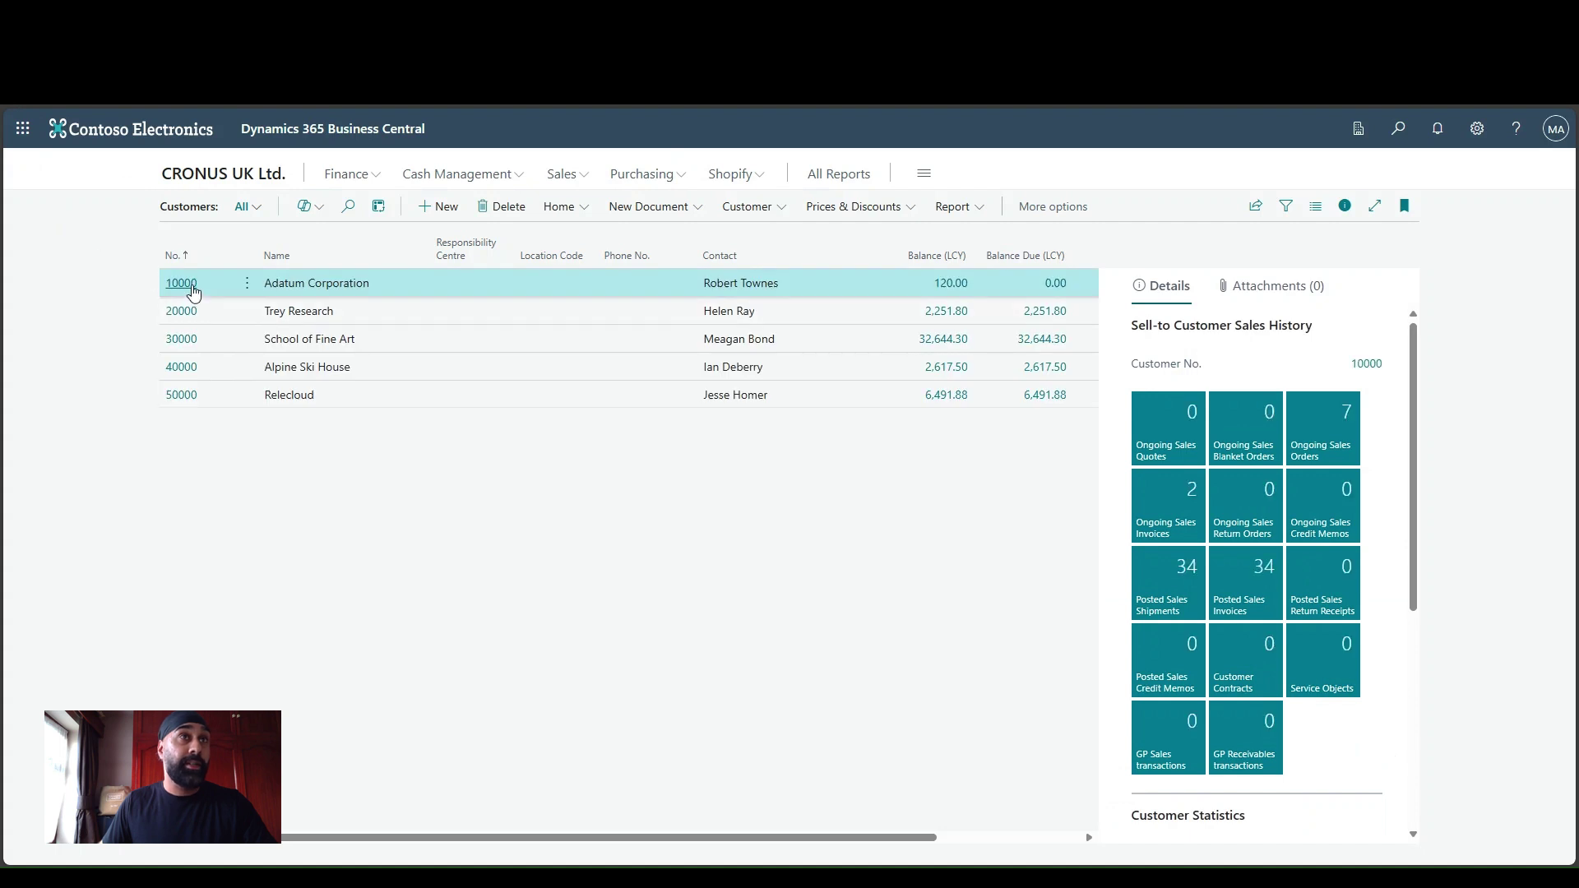
left_click(389, 291)
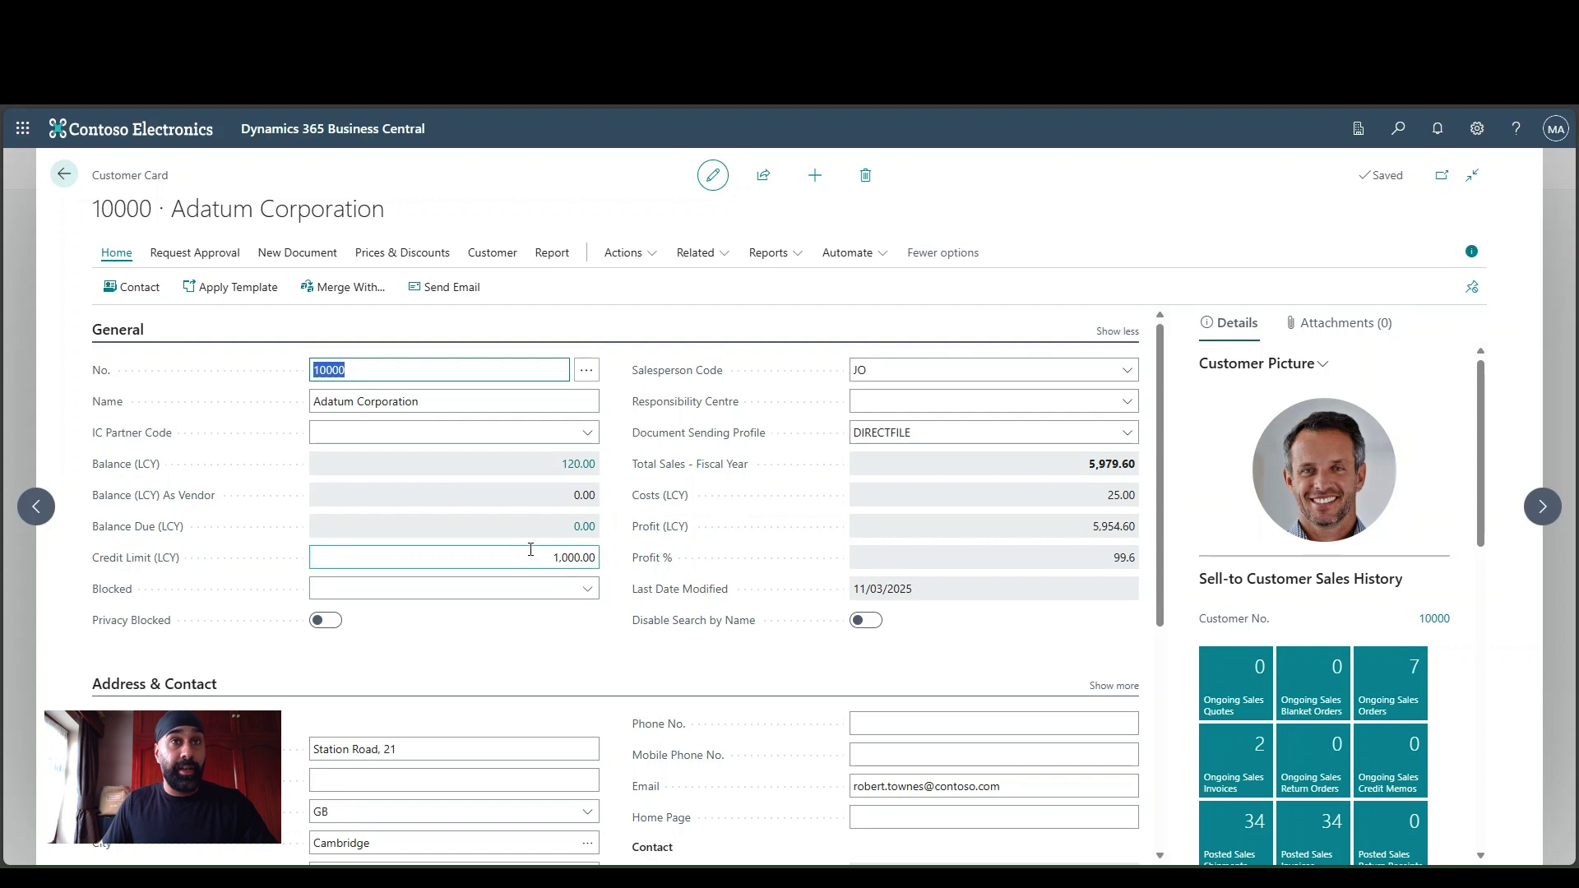
left_click(528, 553)
type("1,500")
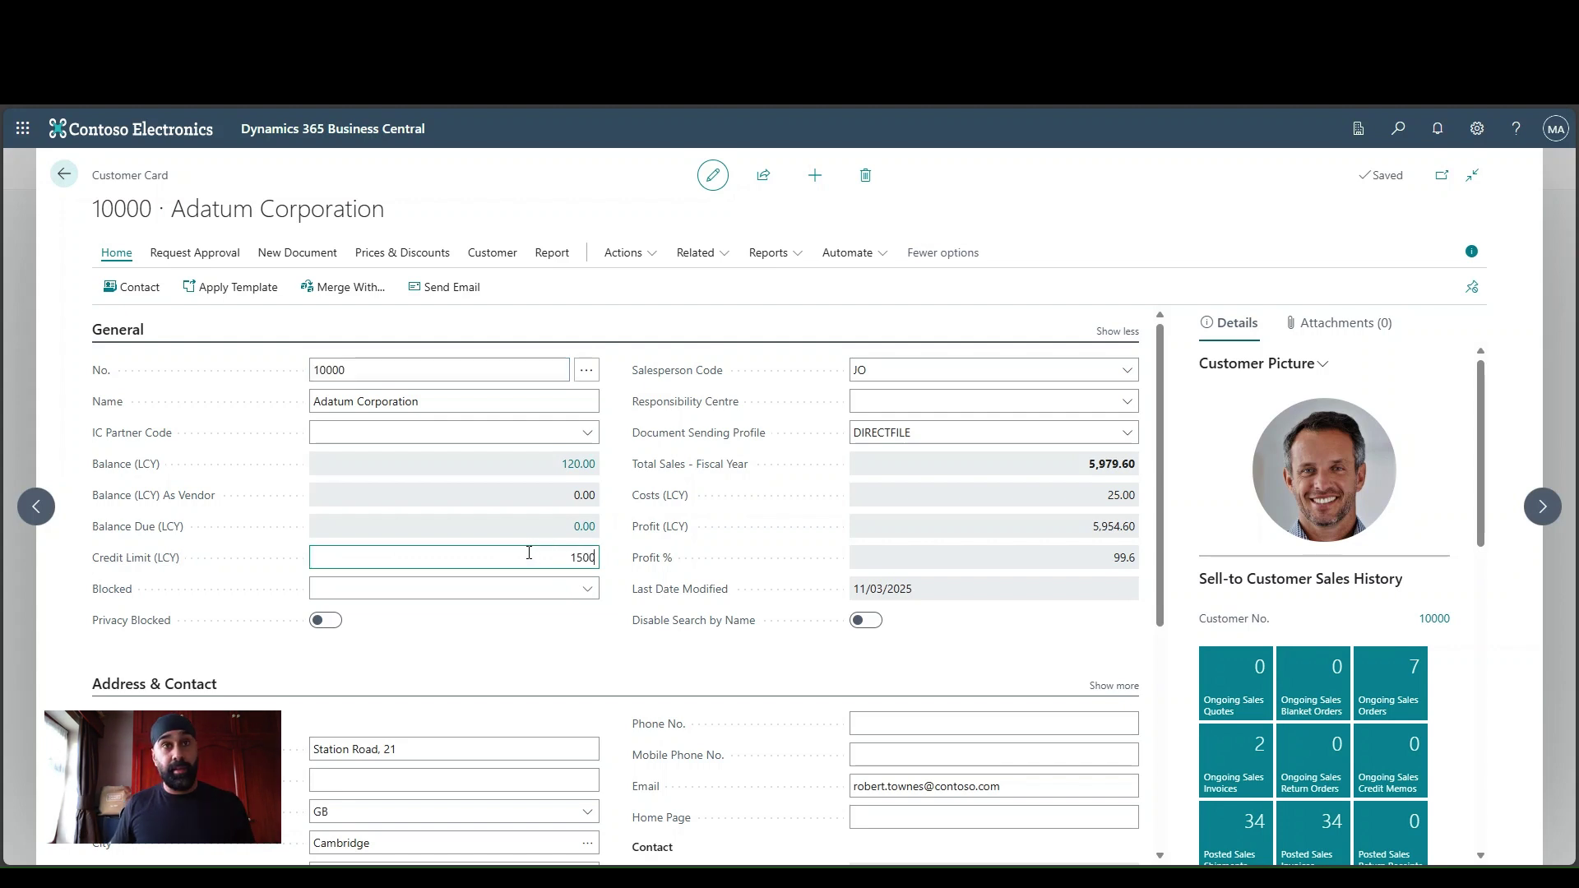
key("Tab")
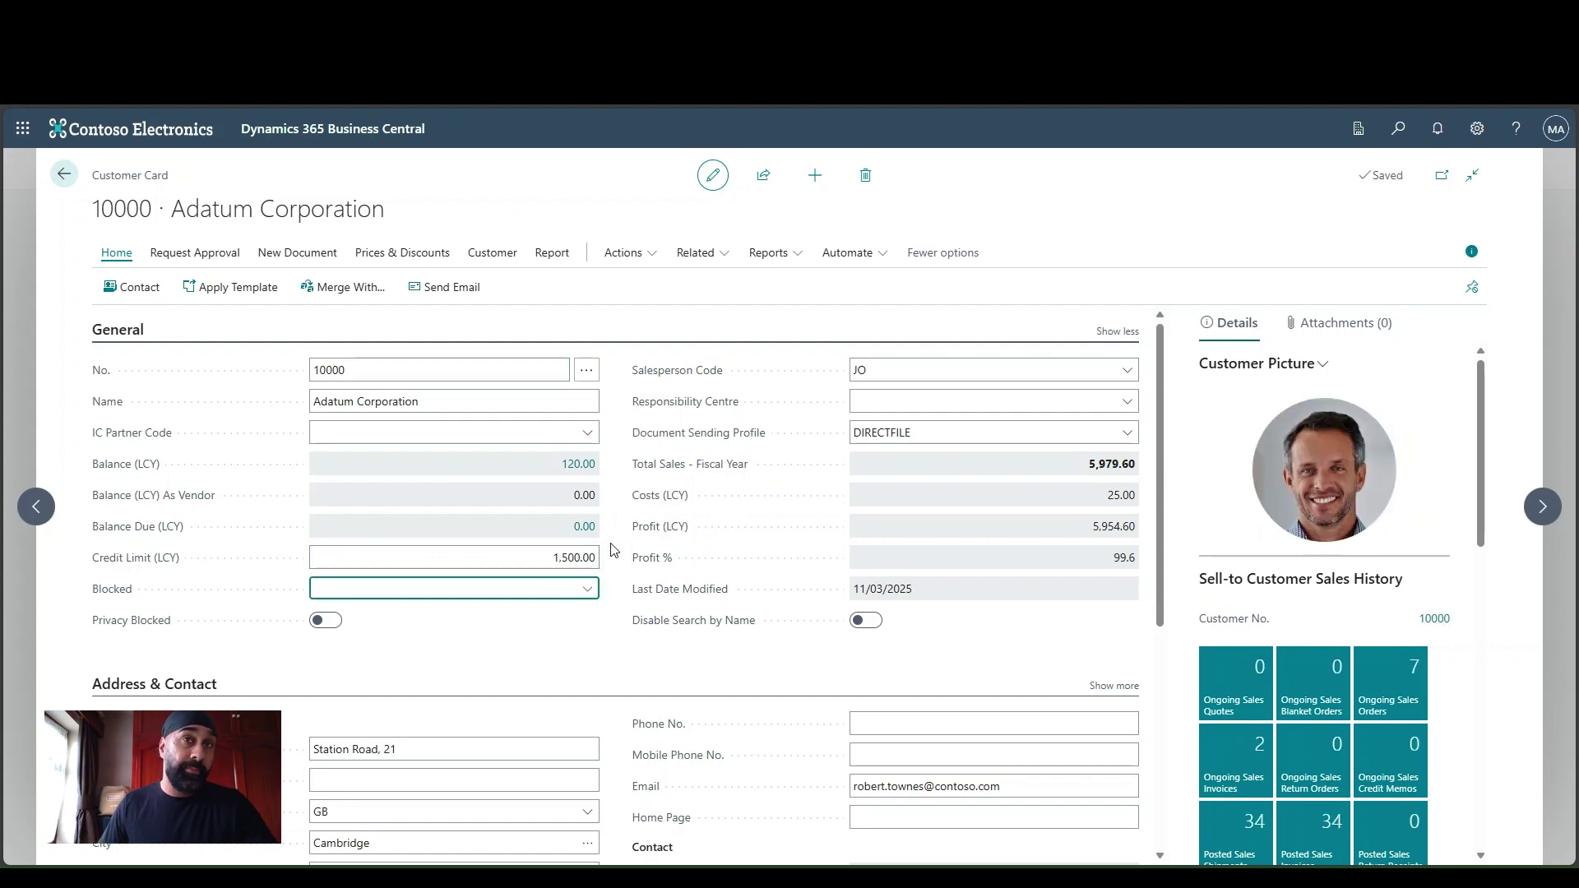